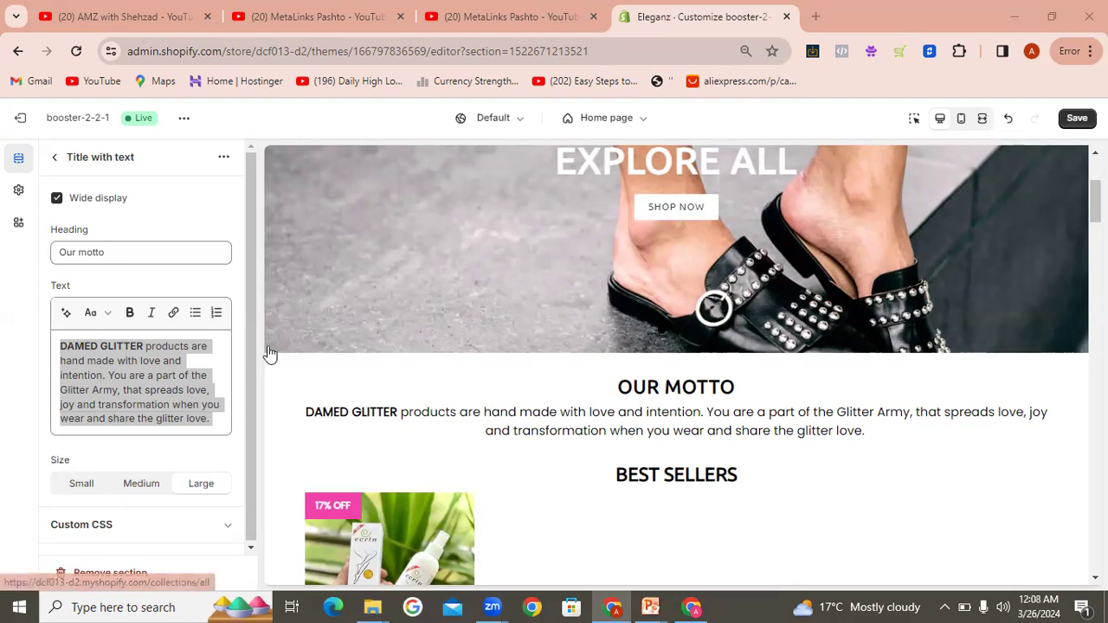
Step: Open the Title with text section of the home page and clear its existing motto text
left_click(49, 160)
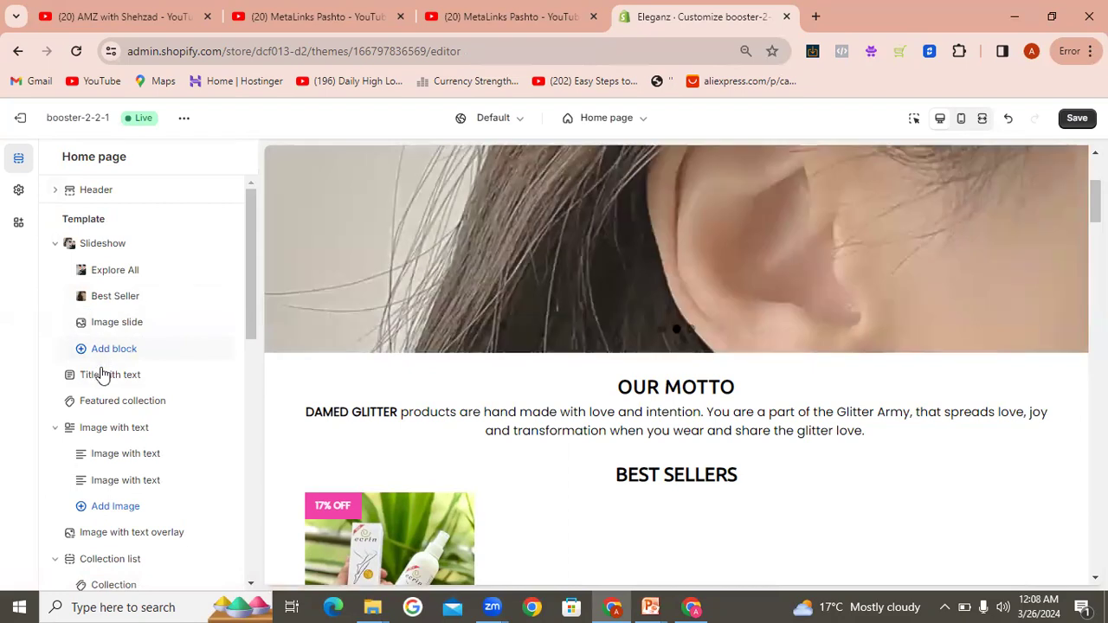
left_click(100, 378)
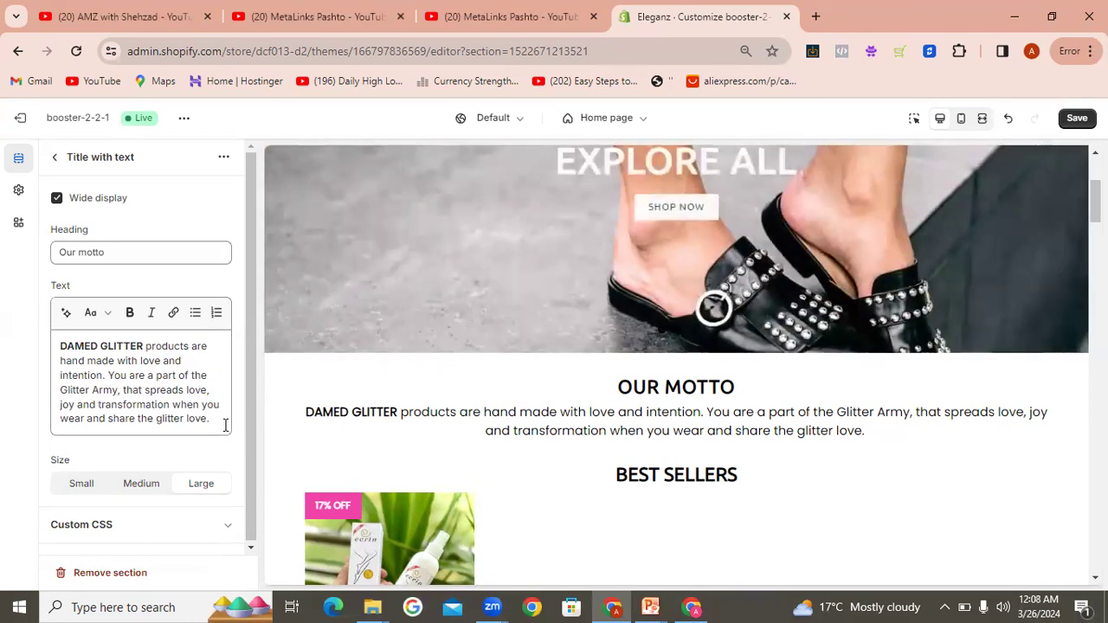
left_click_drag(220, 424, 0, 294)
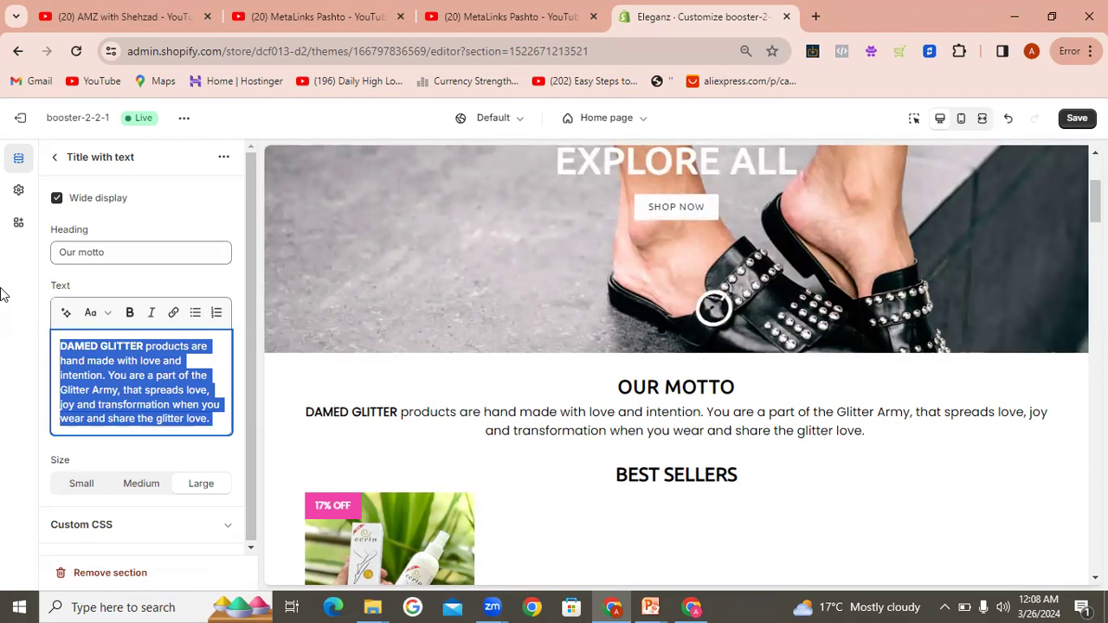
type("We")
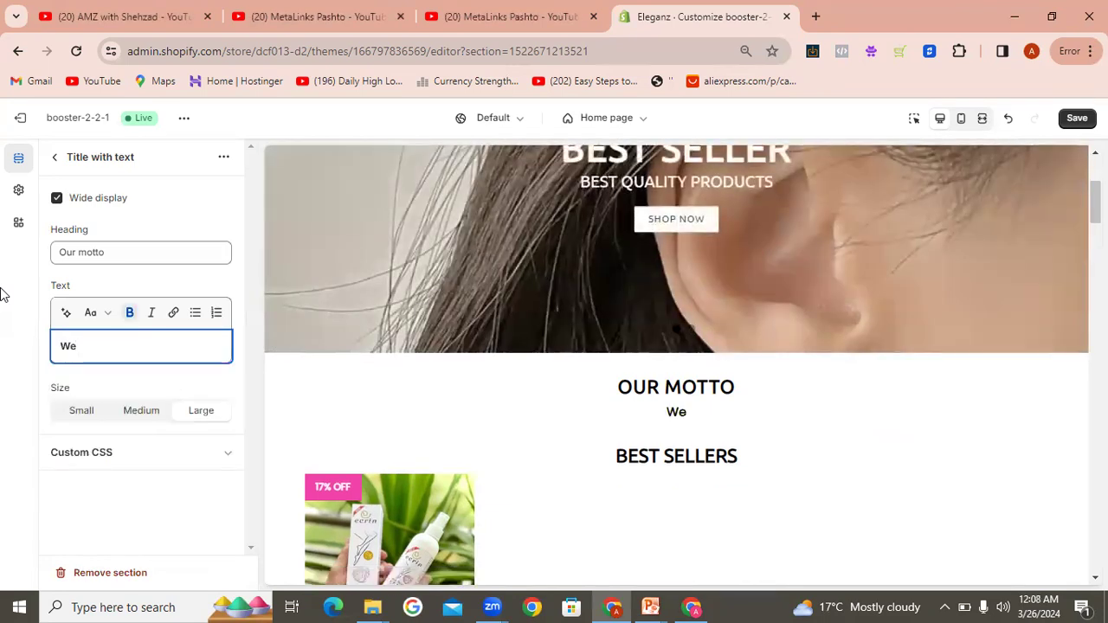
key("BackSpace")
key("BackSpace")
key("BackSpace")
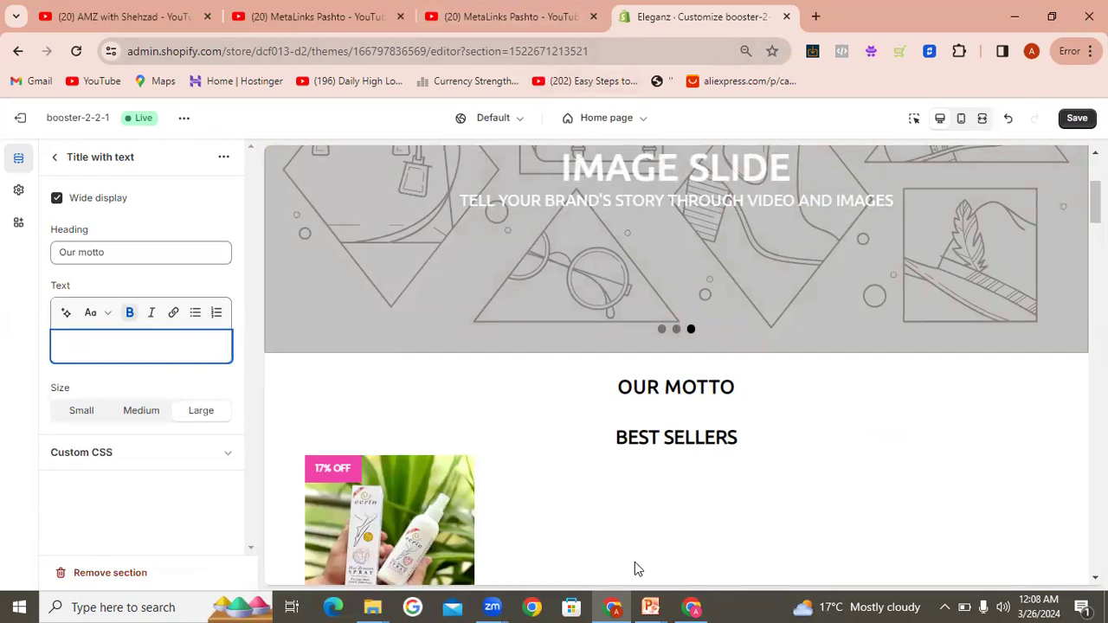
Step: Switch to ChatGPT and send the prompt "write a motto for our online store name eleganz but quite long"
left_click(692, 607)
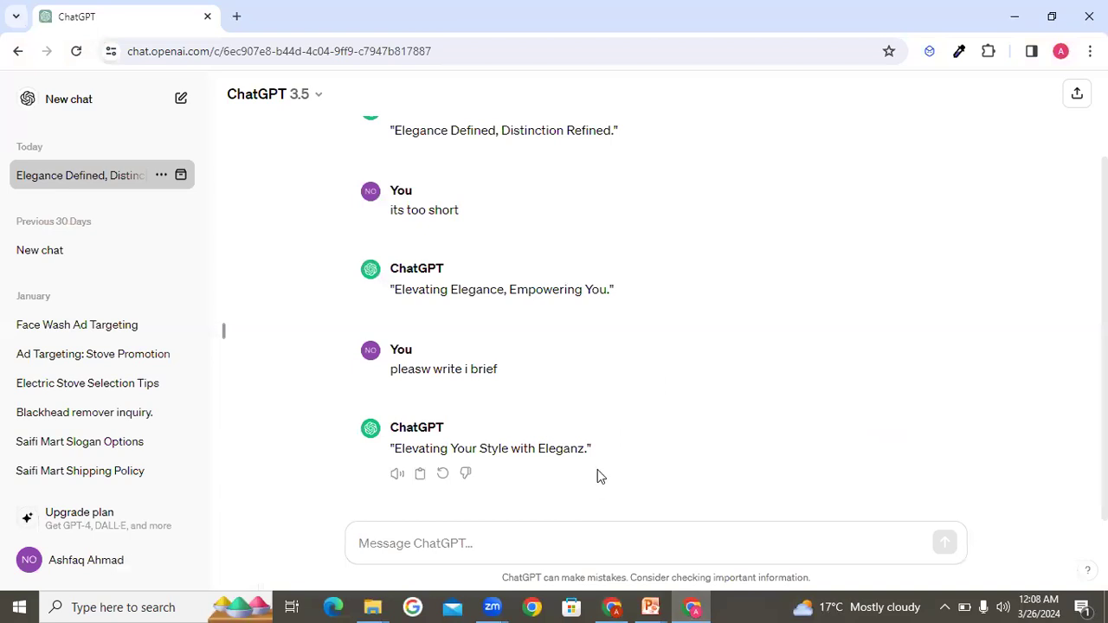
left_click(570, 527)
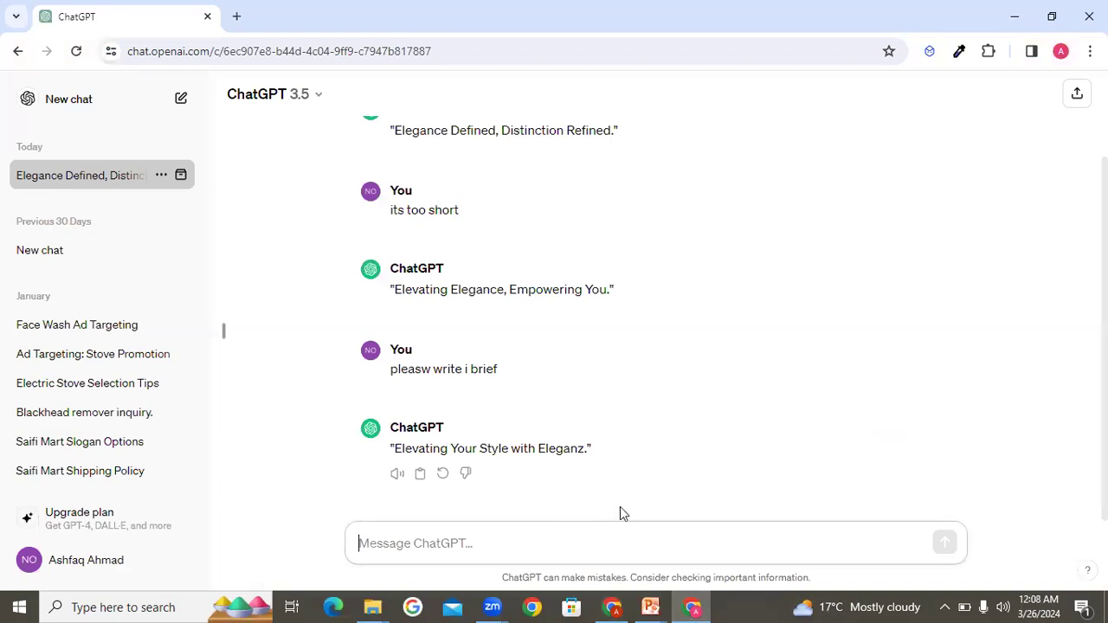
type("wr")
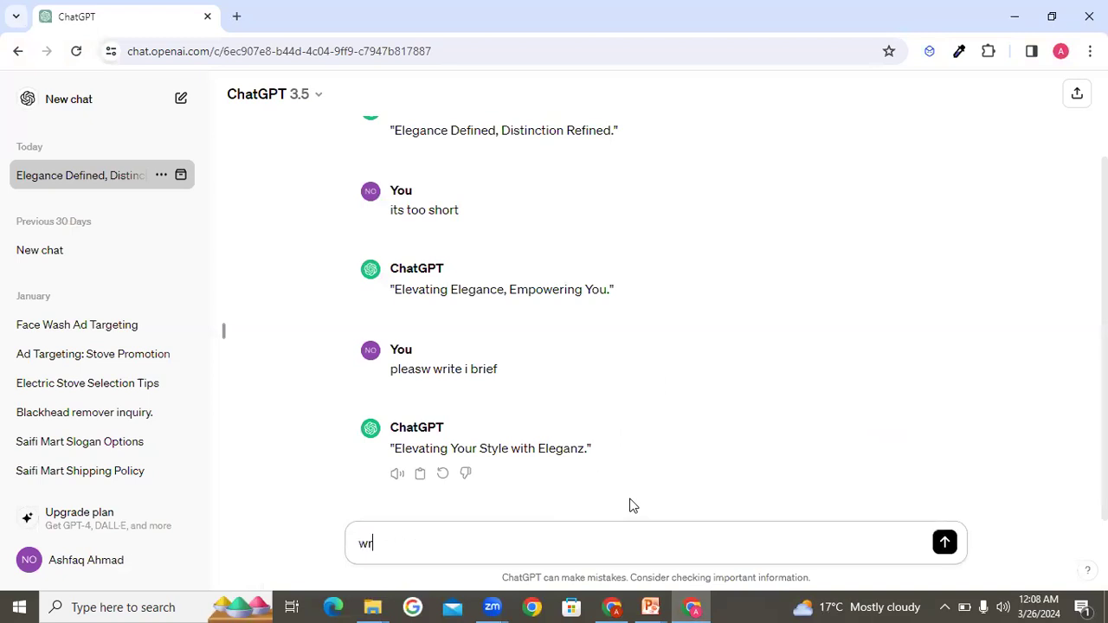
type("ite a motto for our online store name elega")
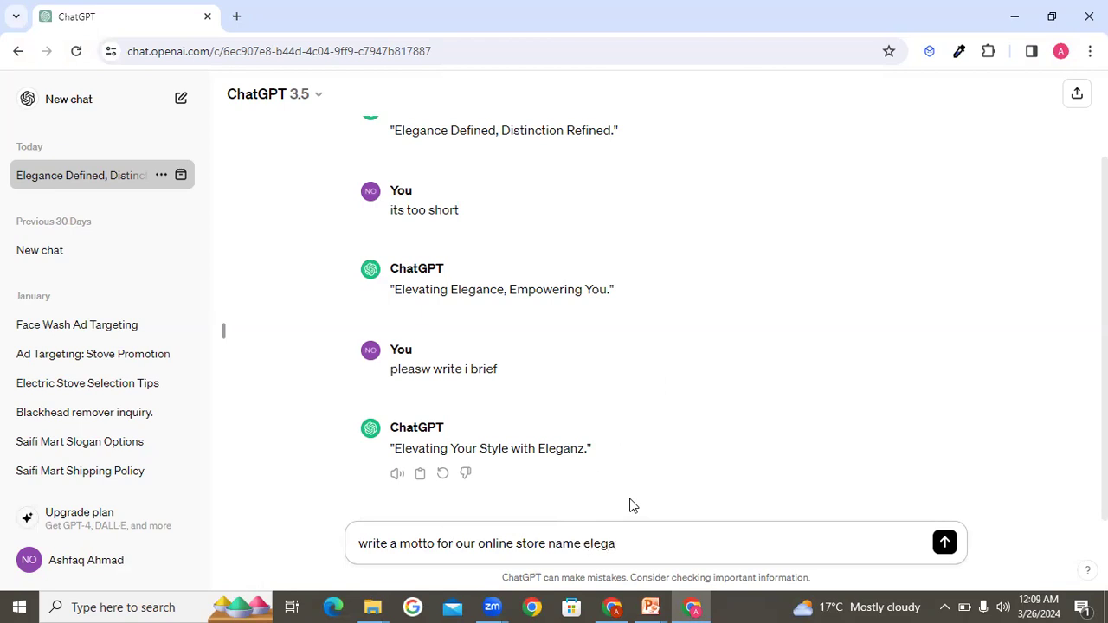
type("nz but quite long")
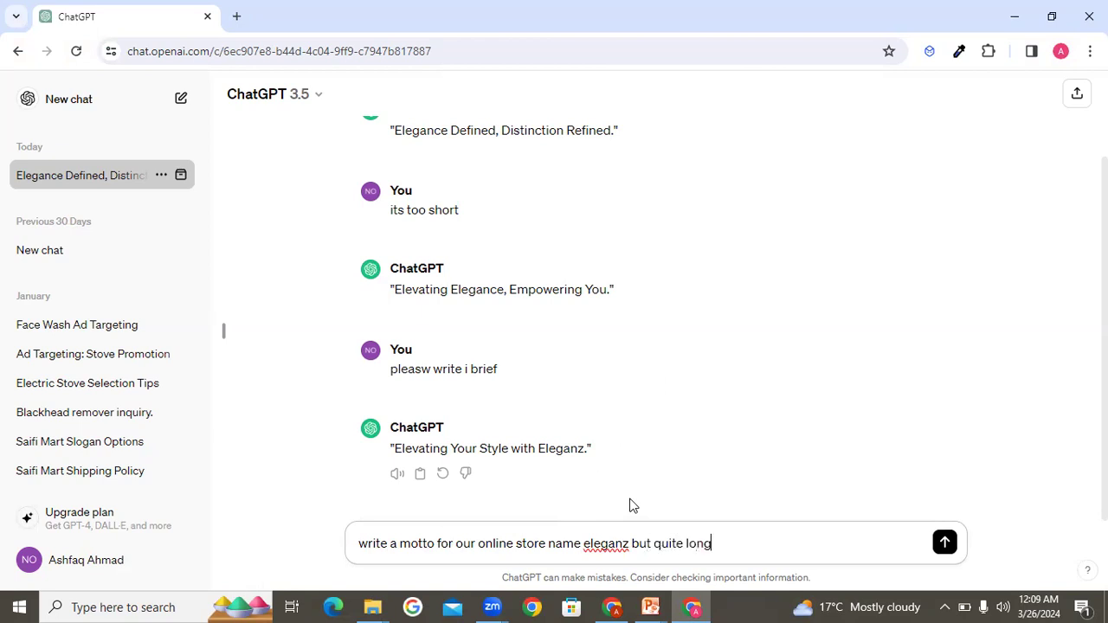
key("Return")
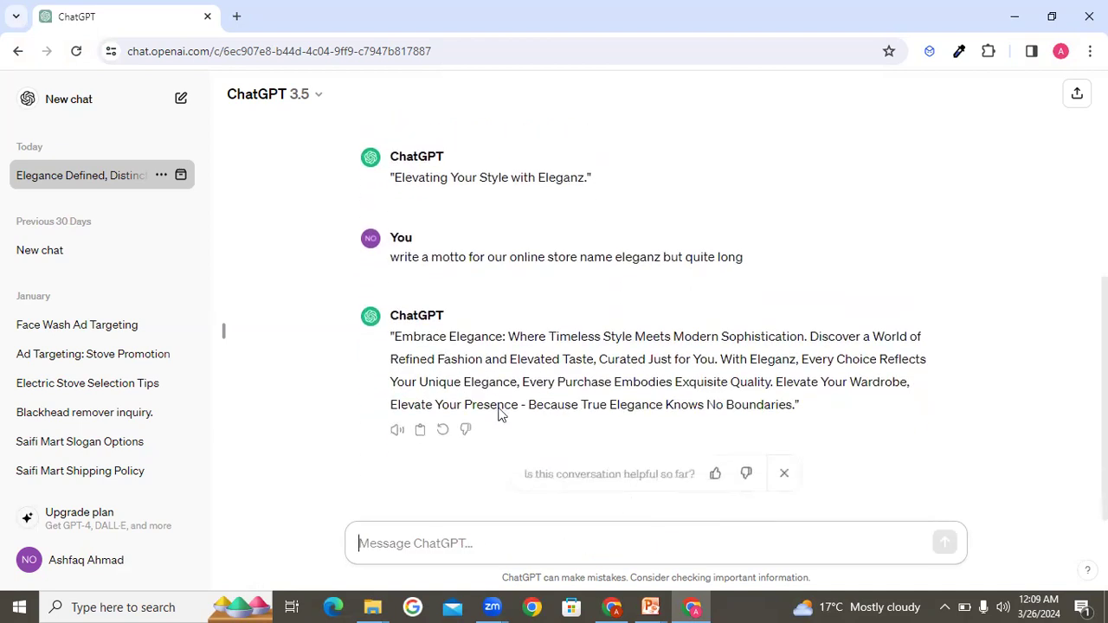
Step: Copy the full "Embrace Elegance" motto from ChatGPT's reply and paste it as the motto section's text in the Shopify theme editor
left_click_drag(384, 344, 816, 419)
key("ctrl+c")
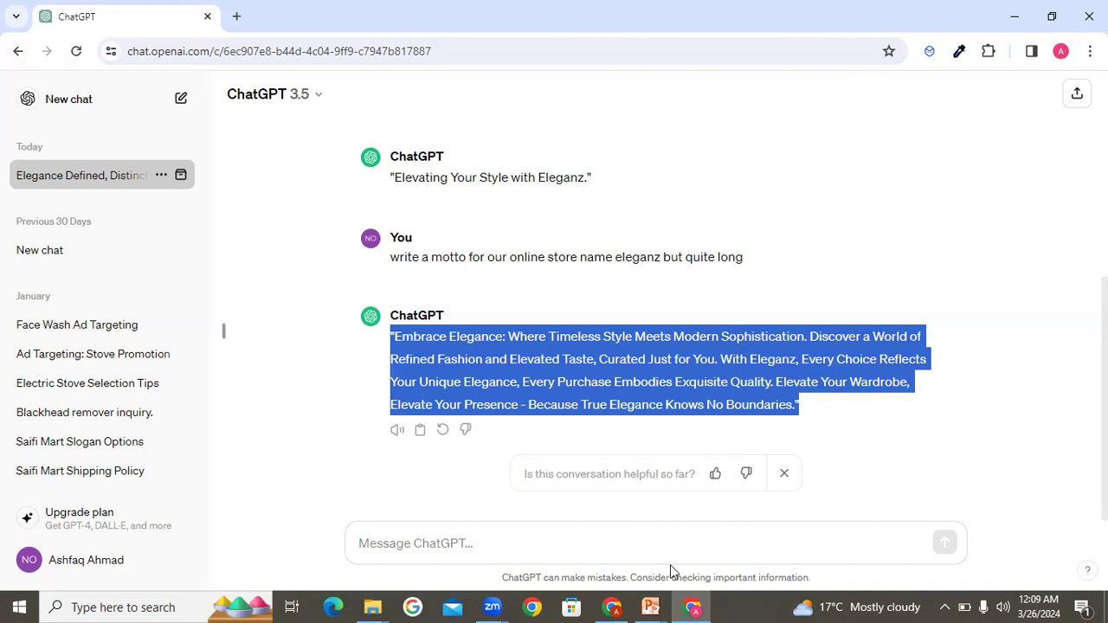
left_click(612, 605)
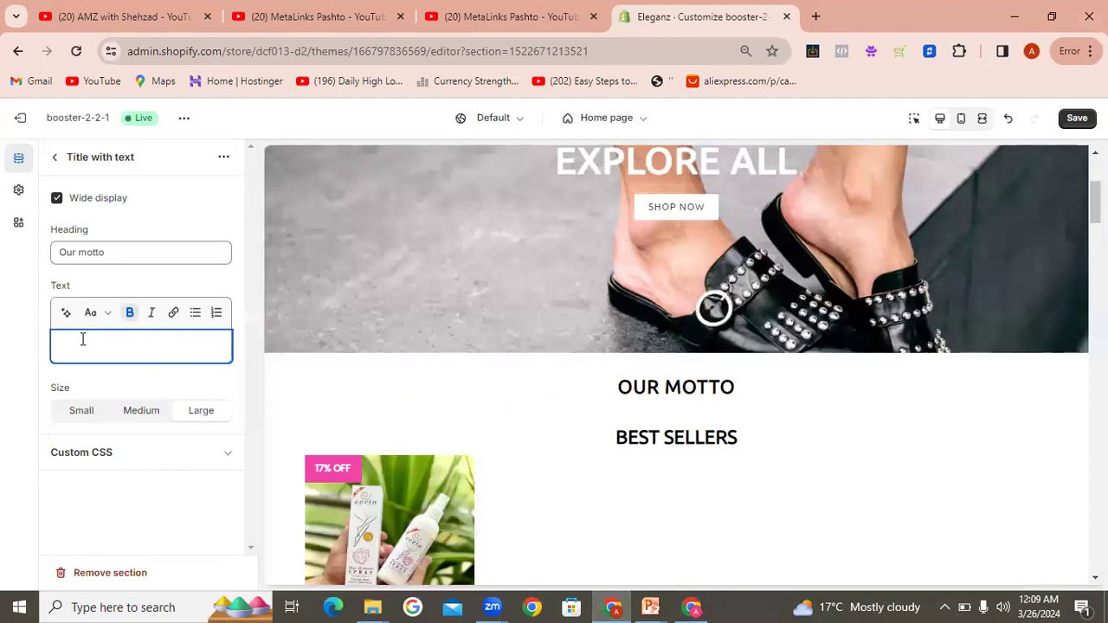
key("ctrl+v")
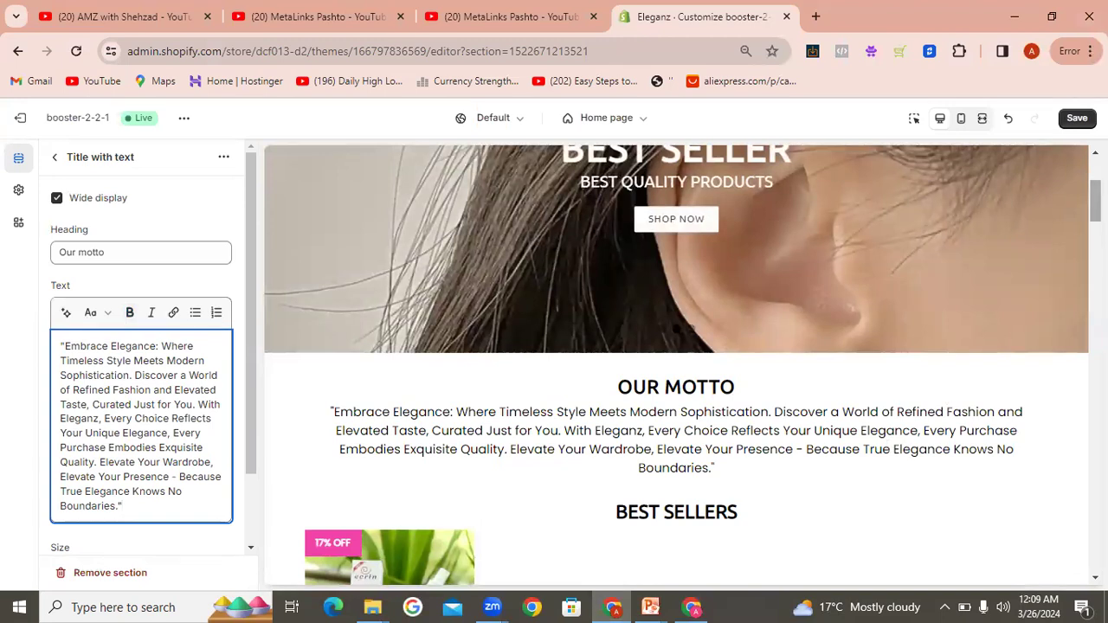
Step: Try the Small size for the motto text, settle on Medium, and save the theme changes
scroll(606, 363, "down", 2)
left_click_drag(255, 371, 268, 498)
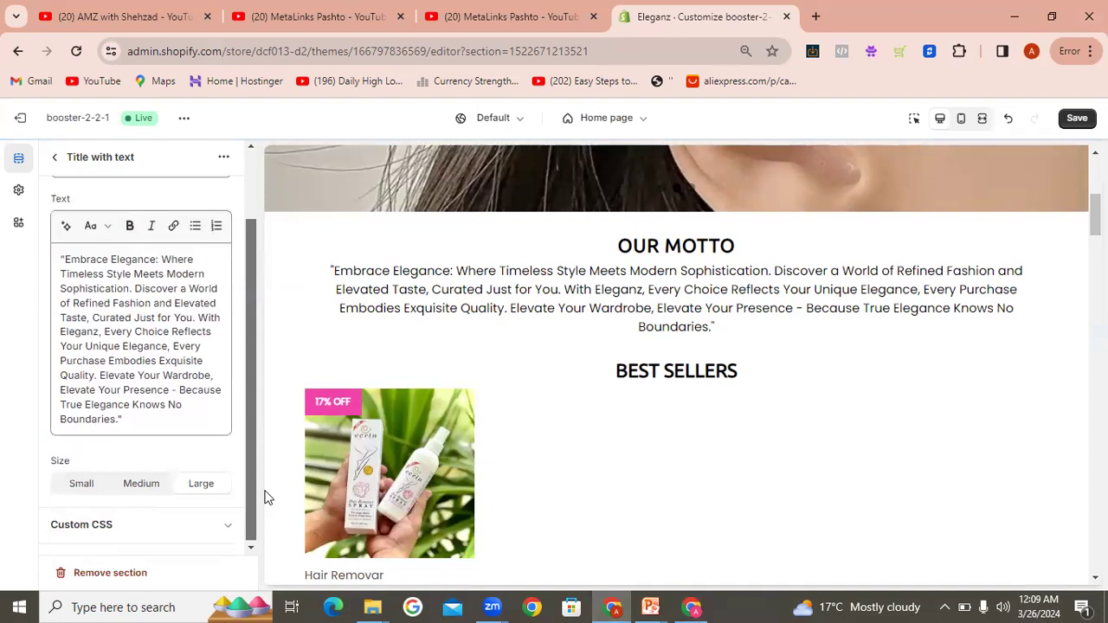
left_click(98, 492)
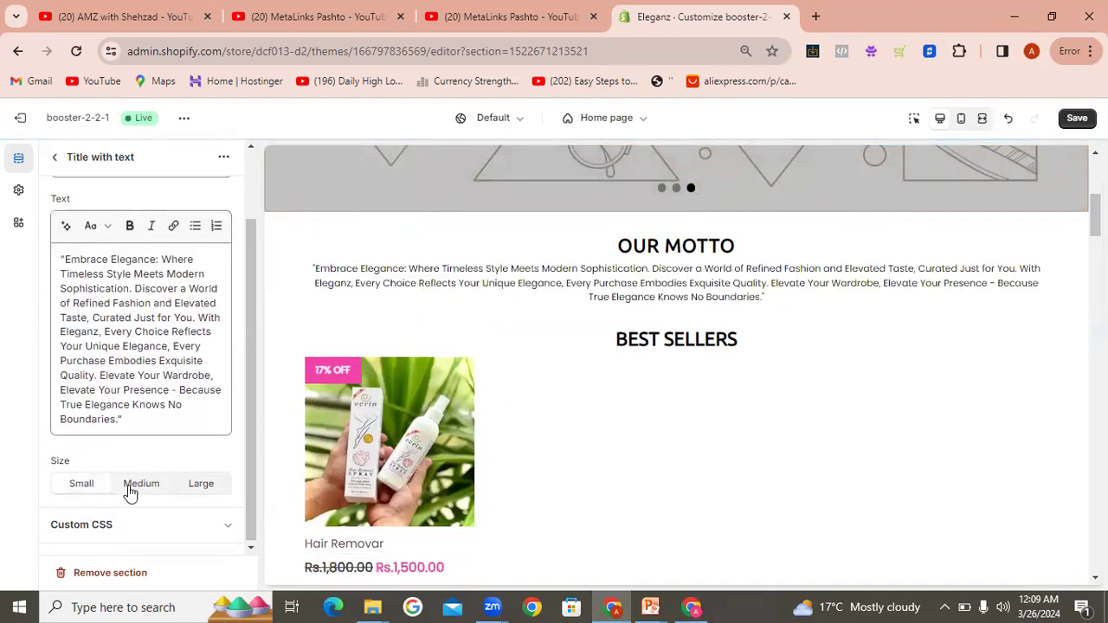
left_click(130, 492)
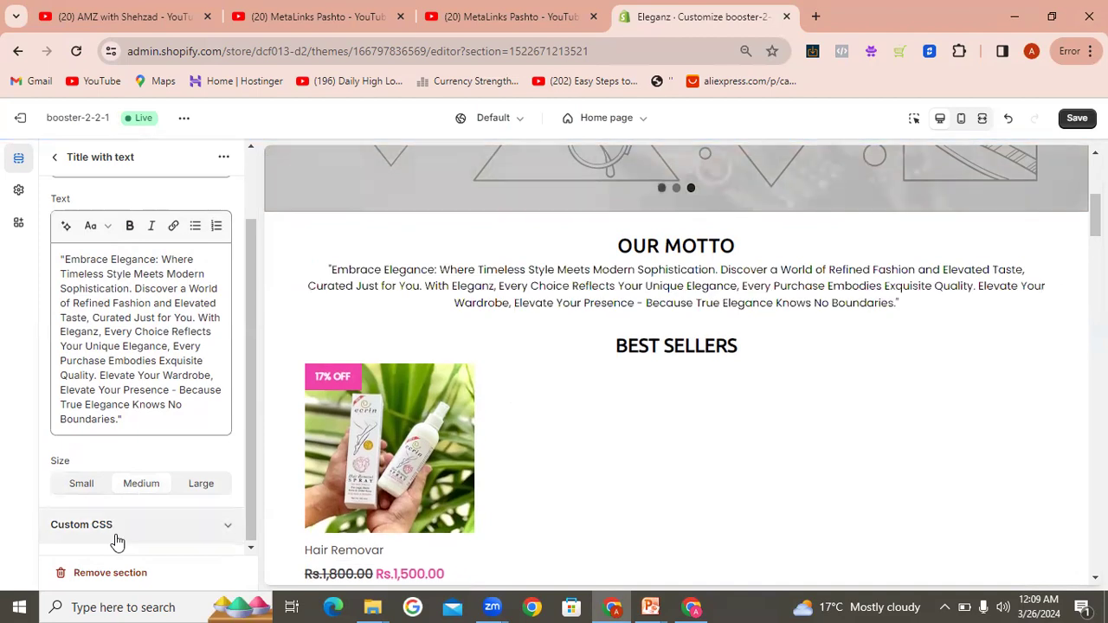
left_click(1076, 120)
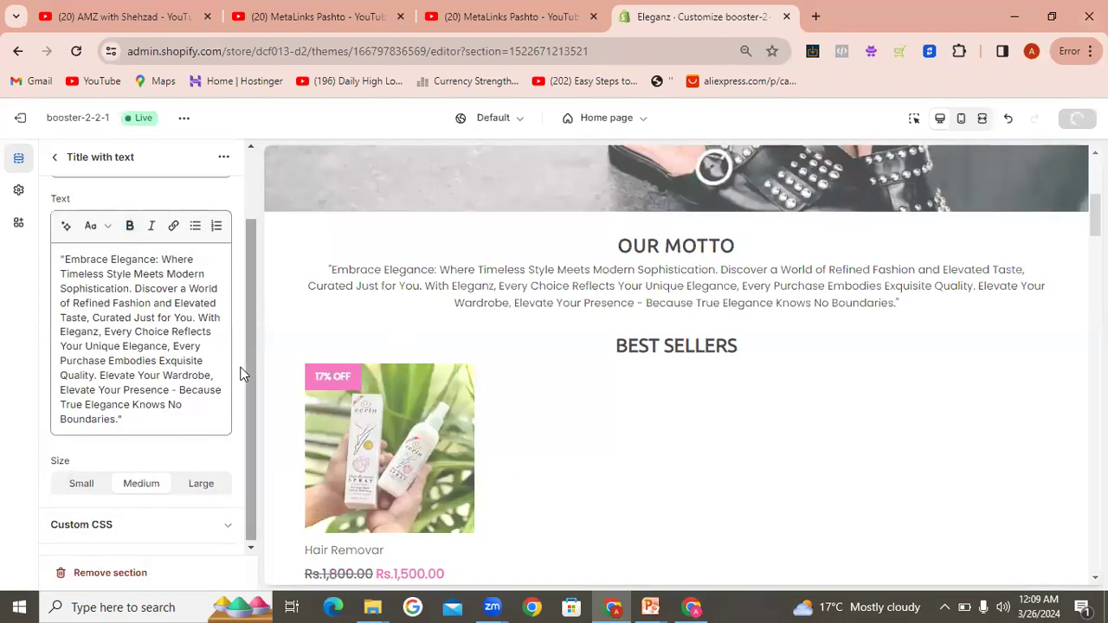
Step: Leave the motto section and open the settings of the home page's Featured collection section
scroll(248, 367, "up", 1)
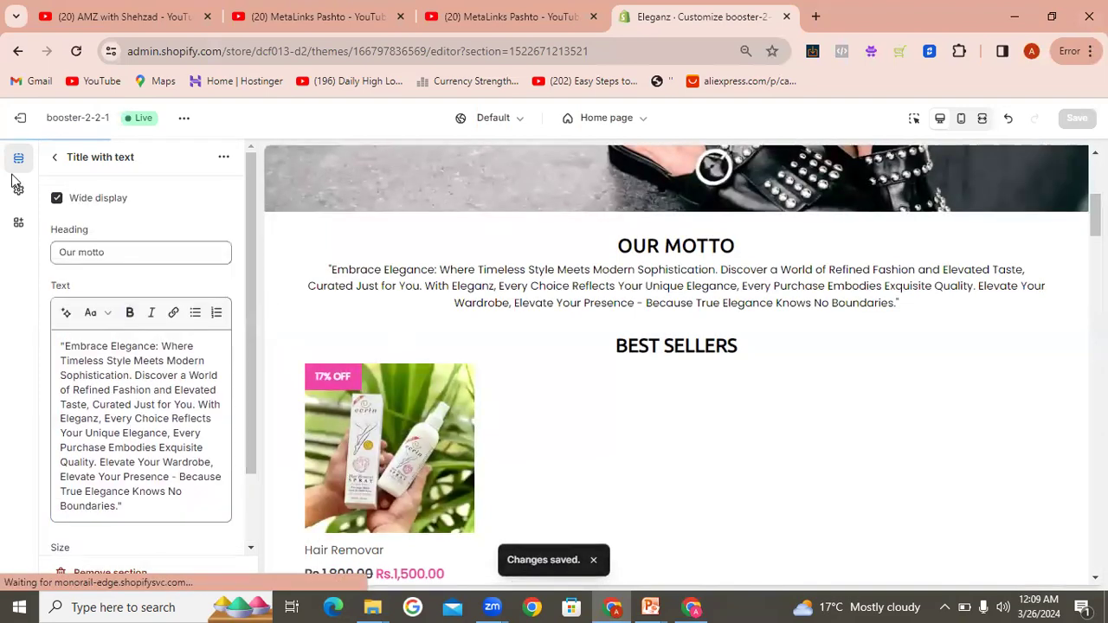
left_click(53, 163)
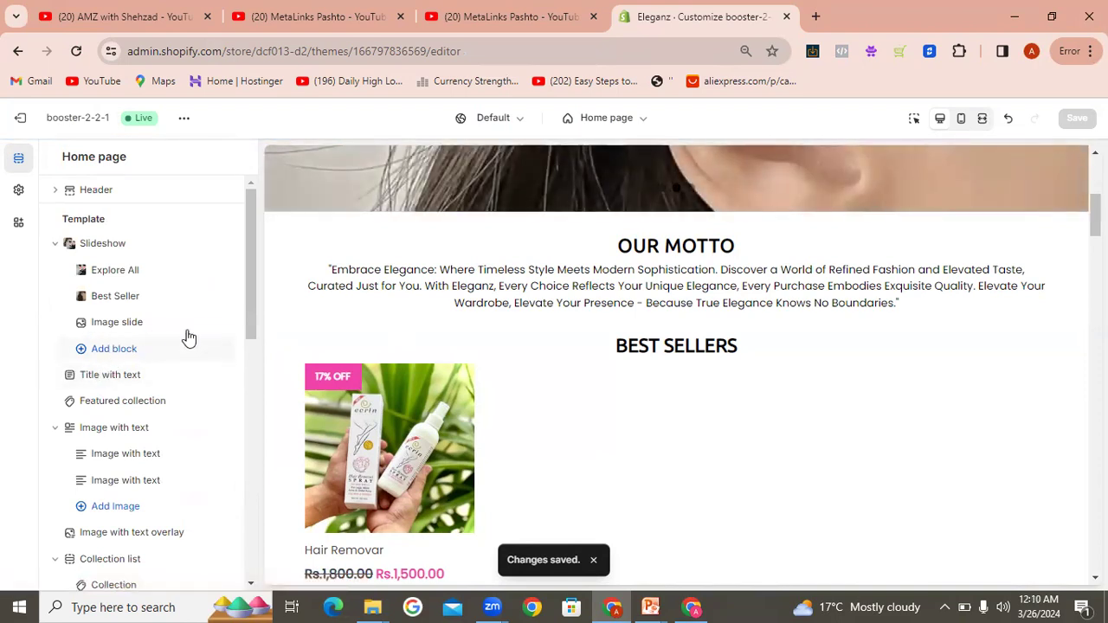
left_click_drag(254, 321, 185, 347)
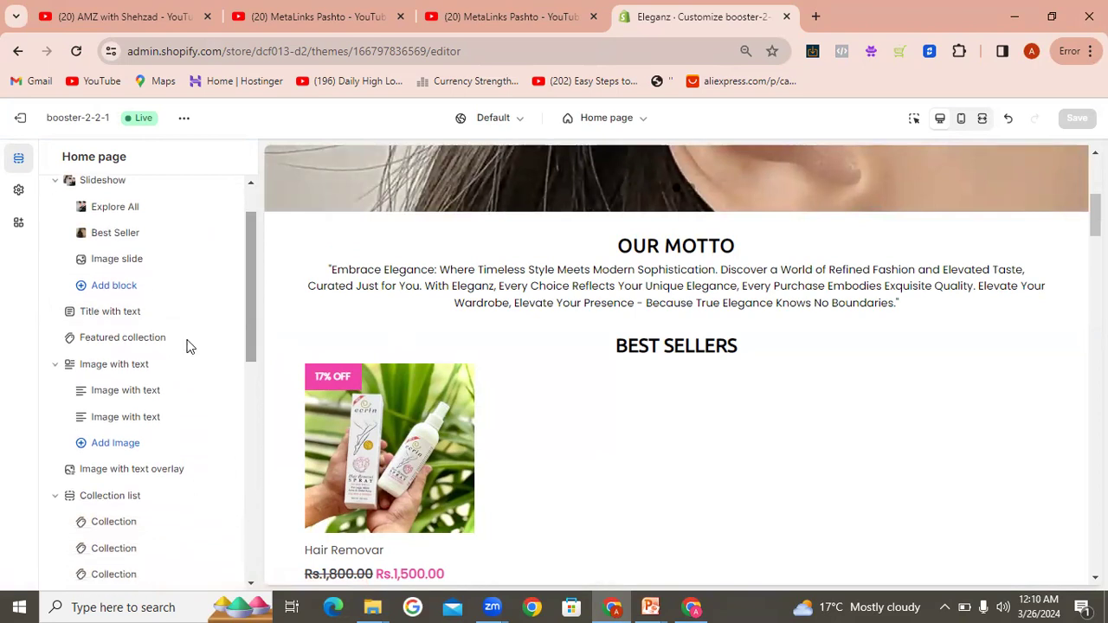
left_click(123, 345)
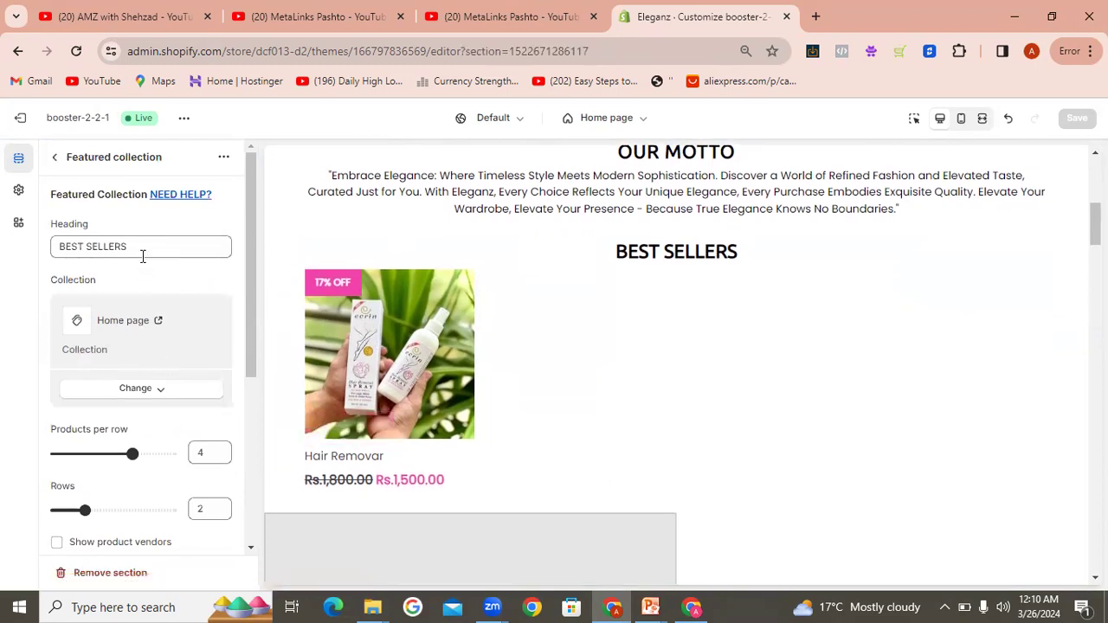
Step: Try "New Arrival" as the heading of the Featured collection section
left_click_drag(150, 247, 24, 250)
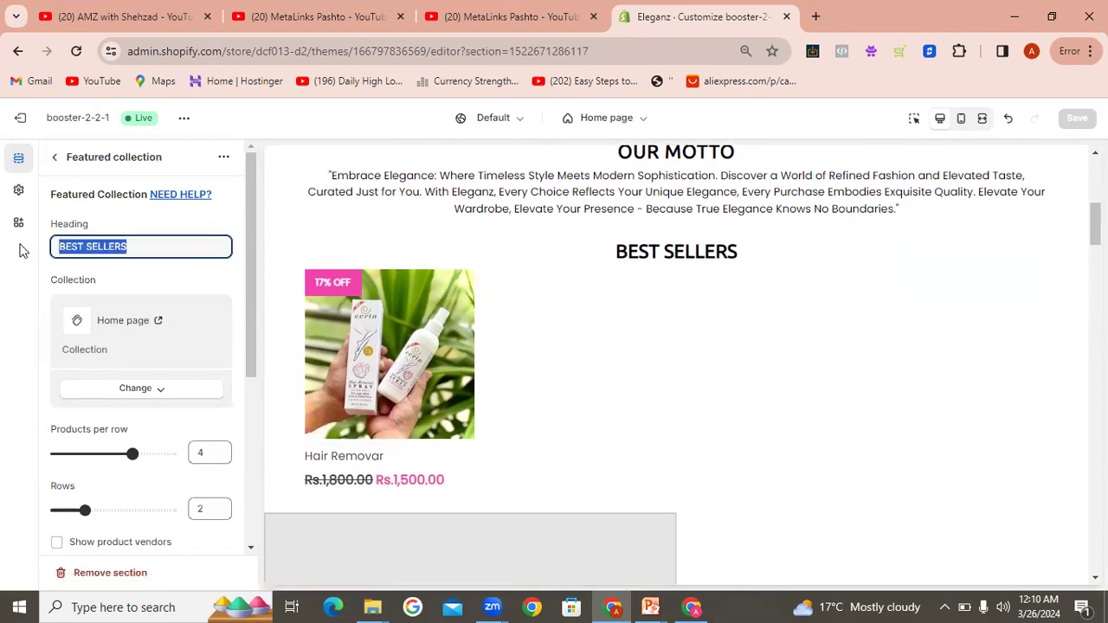
type("New ")
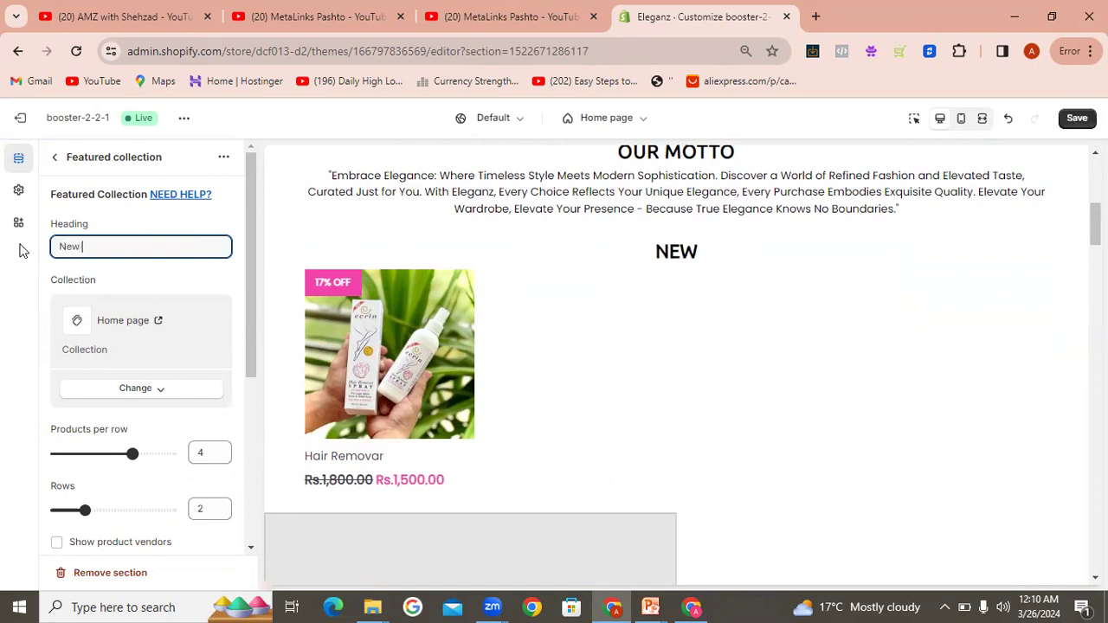
type("Arrivals")
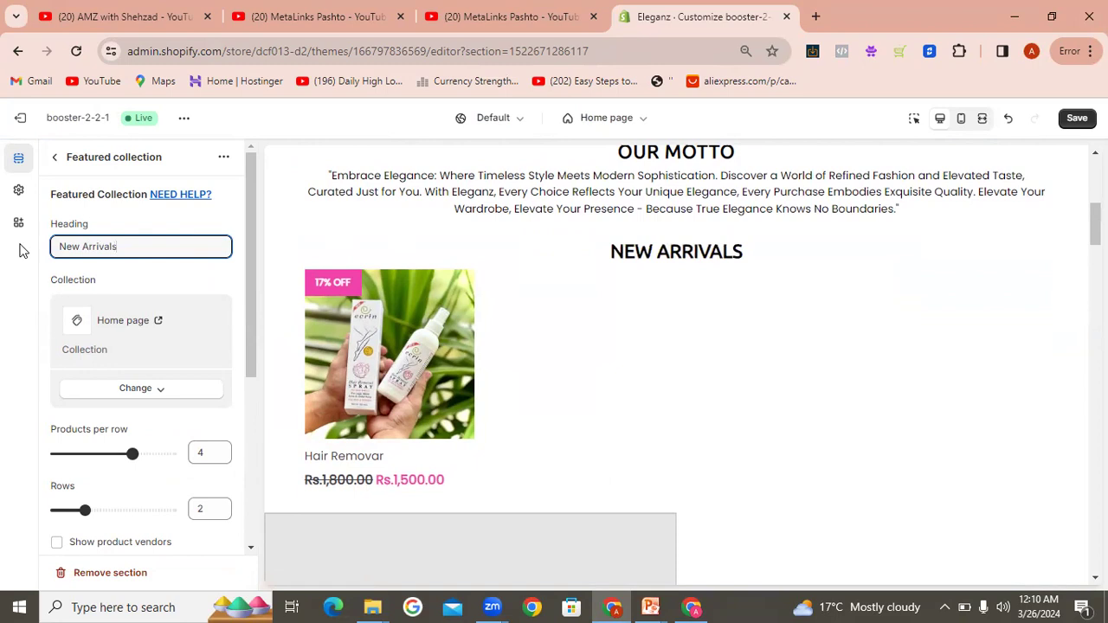
key("BackSpace")
Step: Try "Best selling product" as the heading of the Featured collection section
triple_click(69, 251)
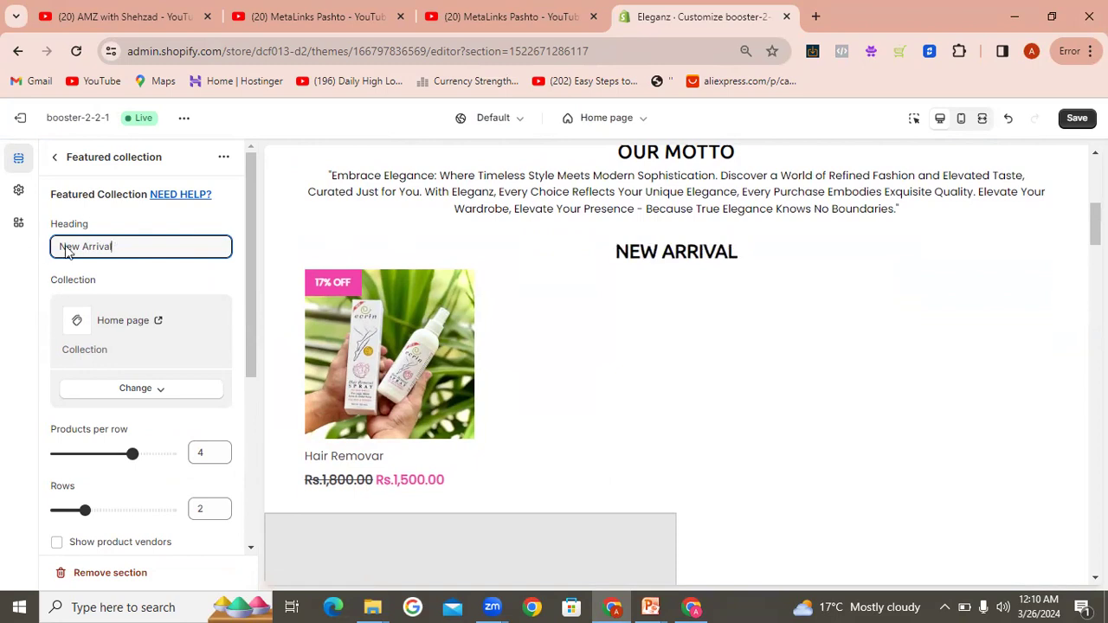
key("BackSpace")
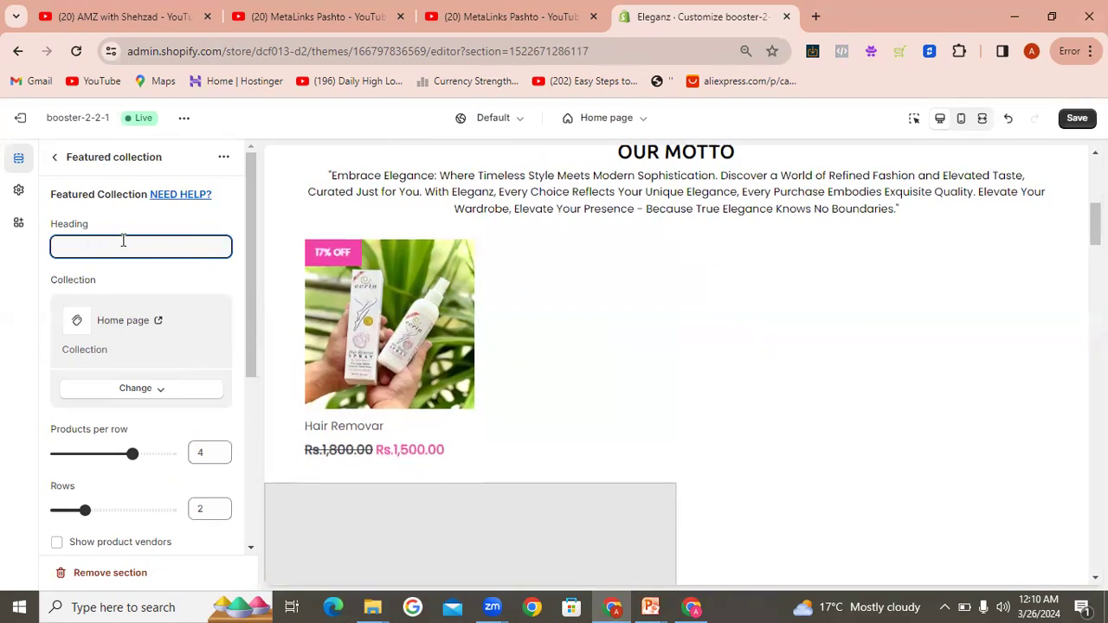
type("Best sello")
key("BackSpace")
type("i")
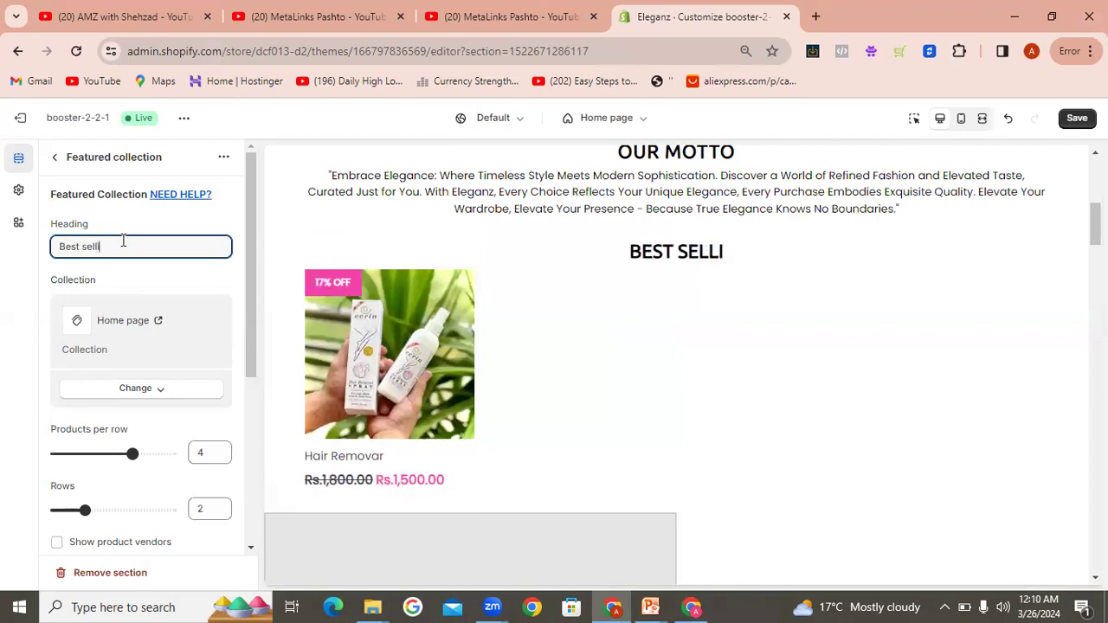
type("ng product")
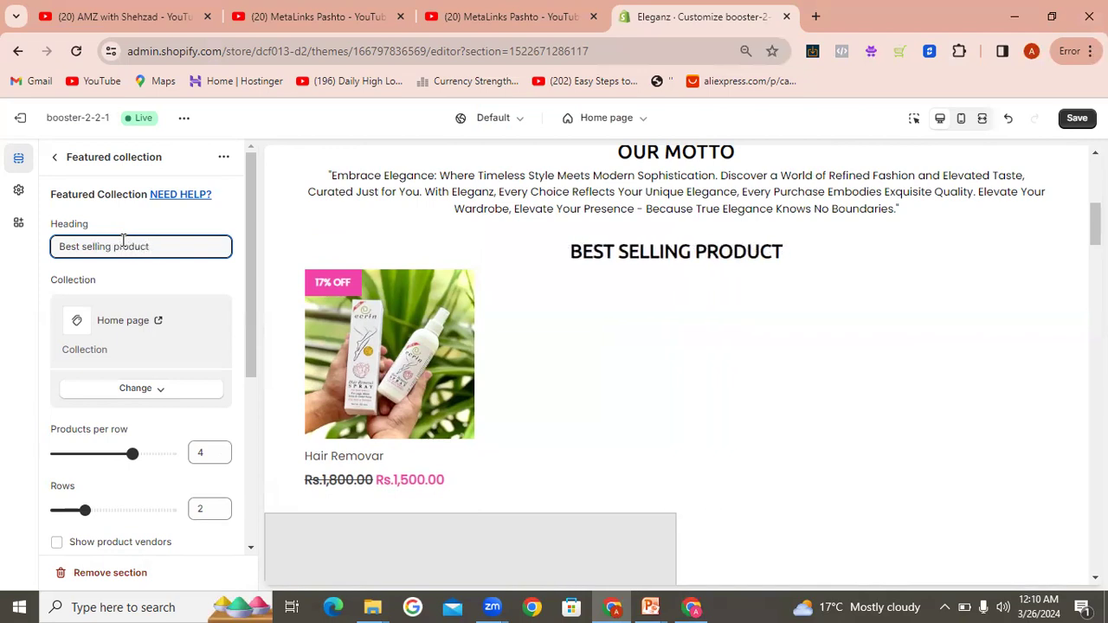
key("BackSpace")
key("BackSpace")
key("BackSpace")
key("BackSpace")
Step: Replace the Featured collection section's heading with "hot products"
key("ctrl+a")
key("BackSpace")
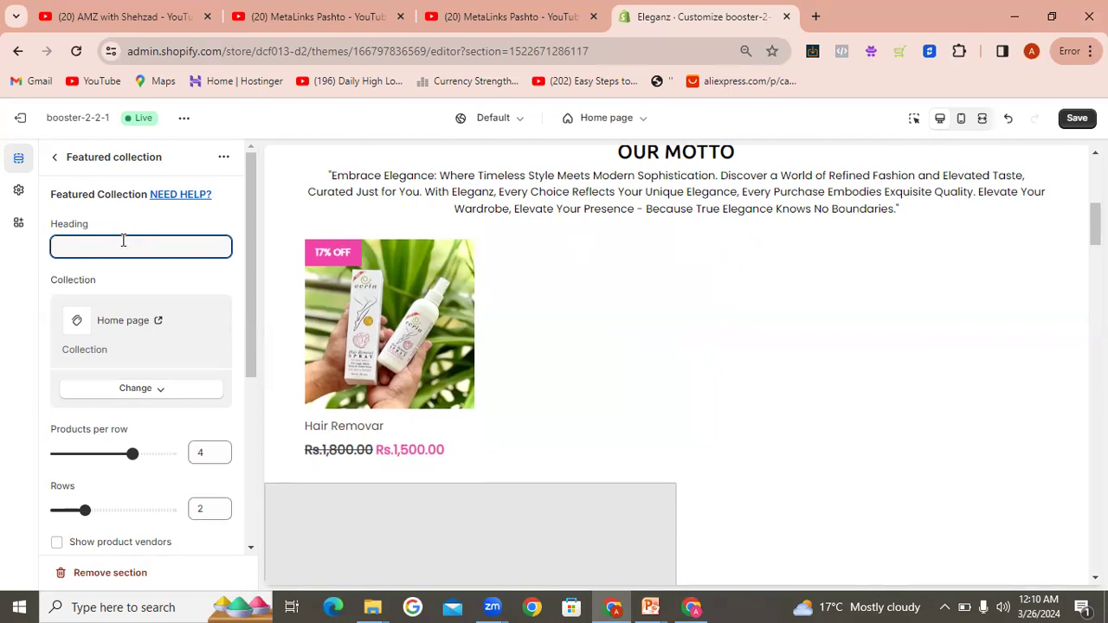
type("hot pr")
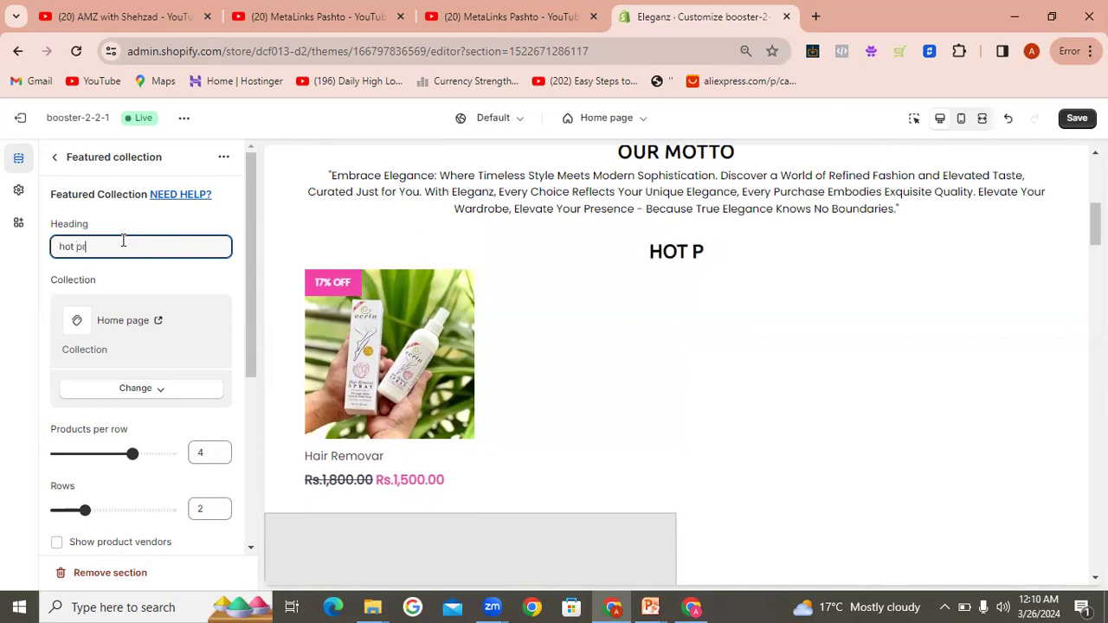
type("oducts")
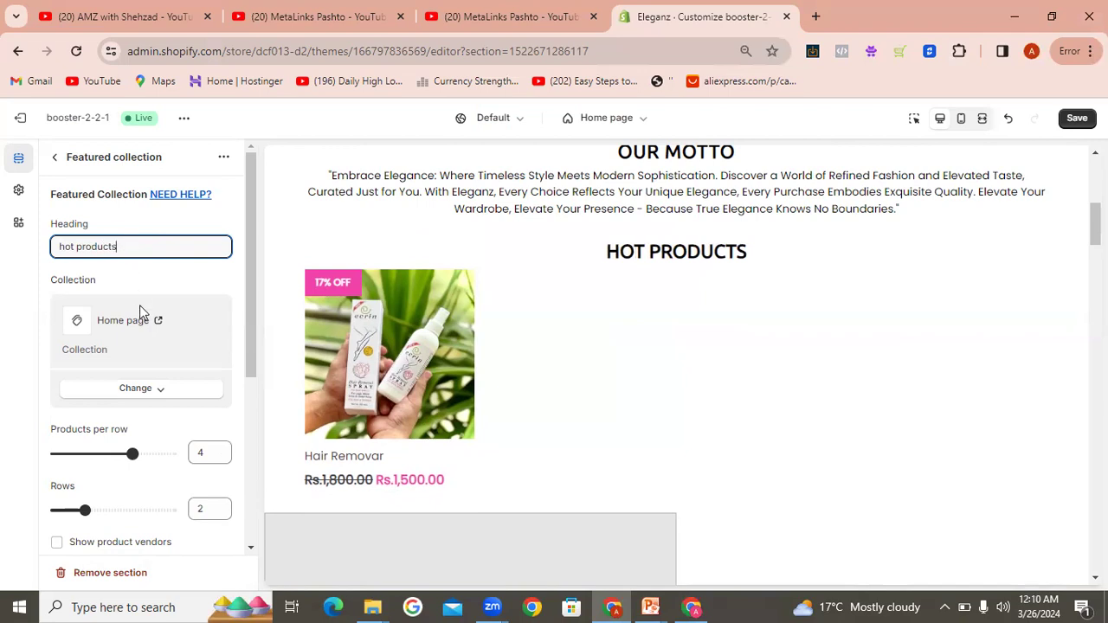
Step: Review the collections that can be assigned to the Featured collection section, and close the collection list
left_click(136, 392)
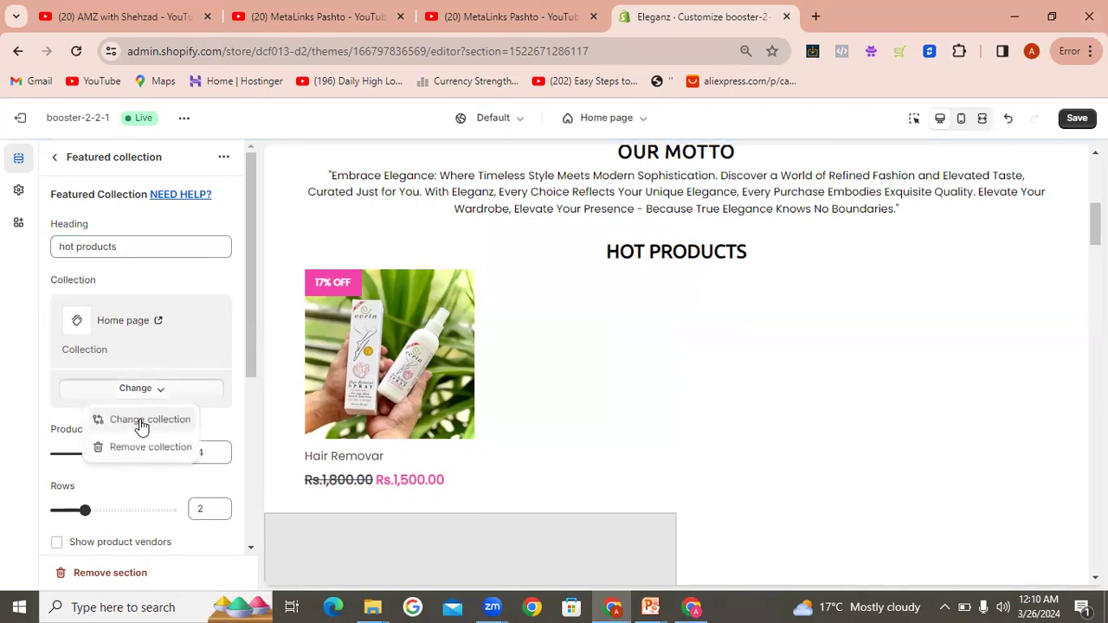
left_click(141, 421)
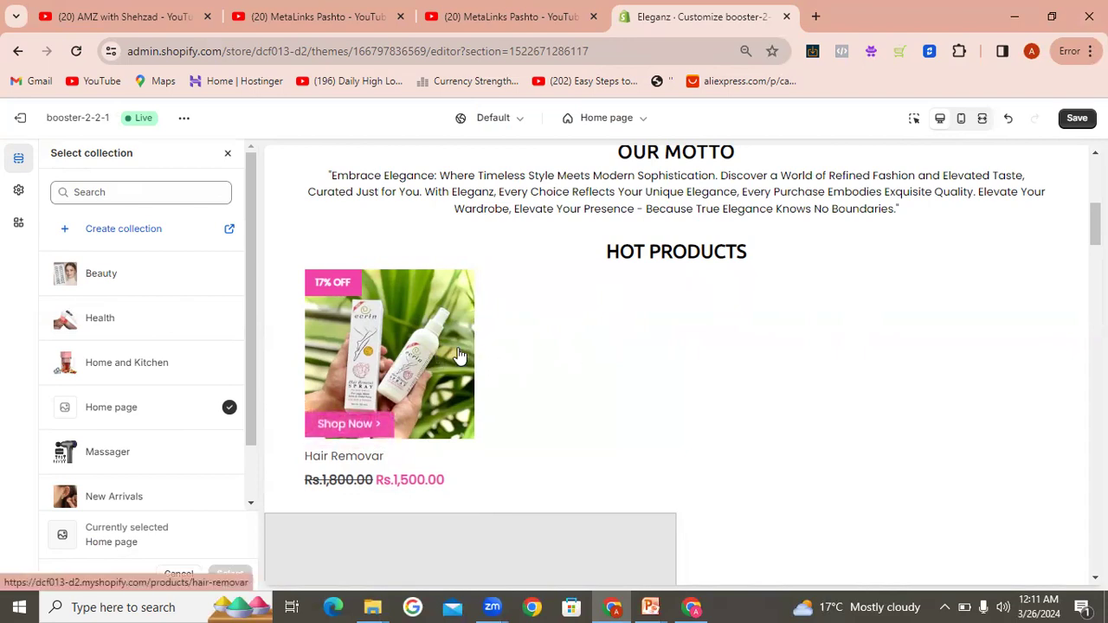
left_click(226, 158)
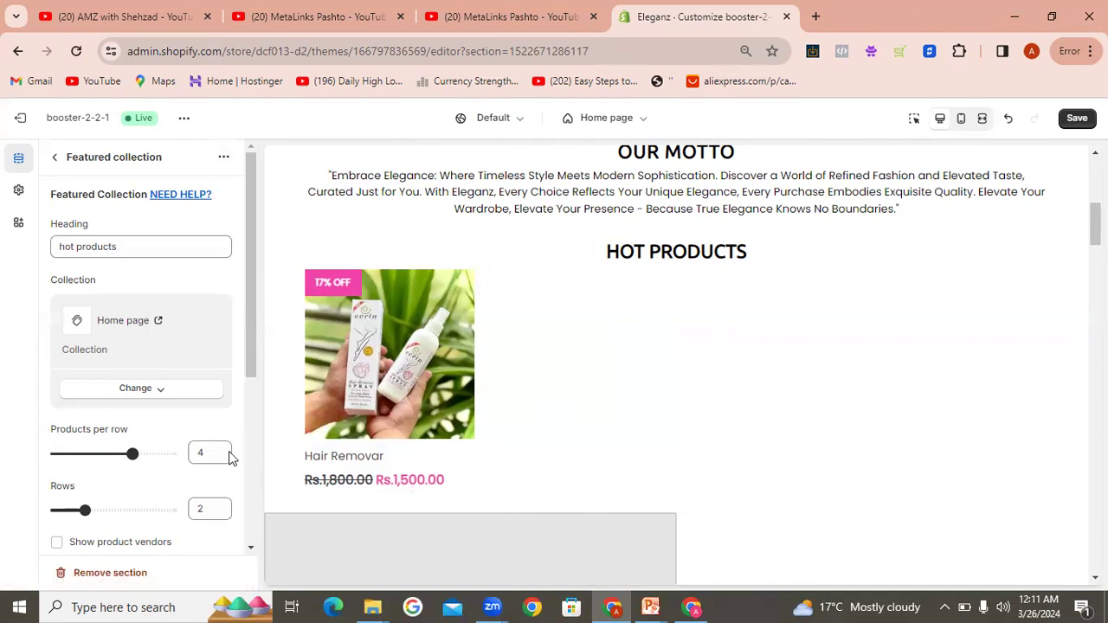
Step: Try the Transparent Button style in the Featured collection section, switch it off again, and leave the section's settings
left_click_drag(253, 371, 260, 495)
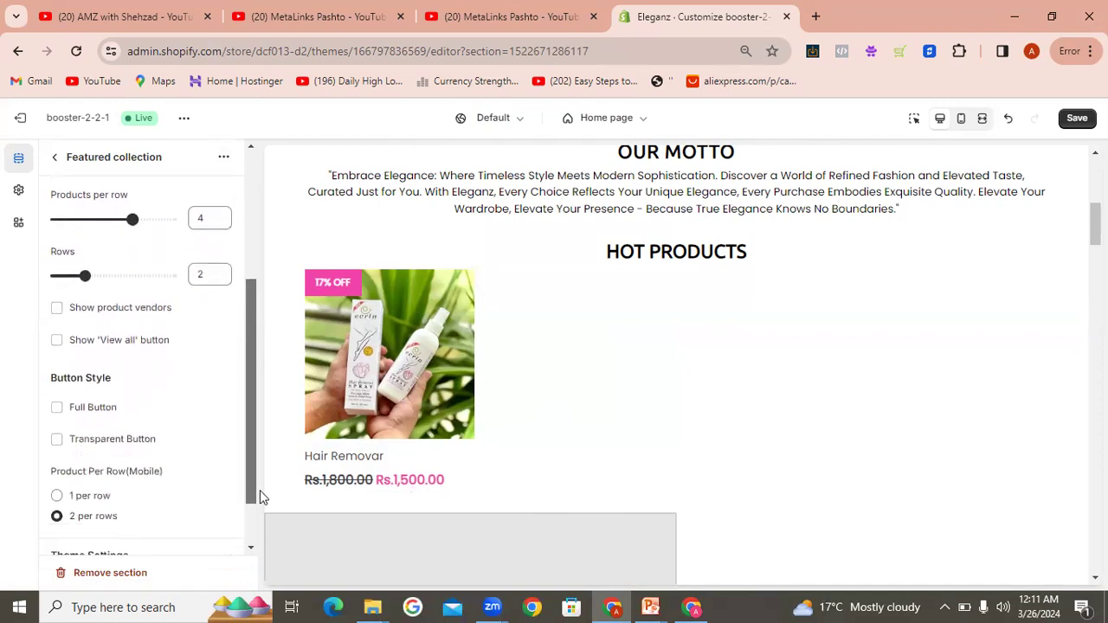
left_click(57, 408)
left_click(57, 441)
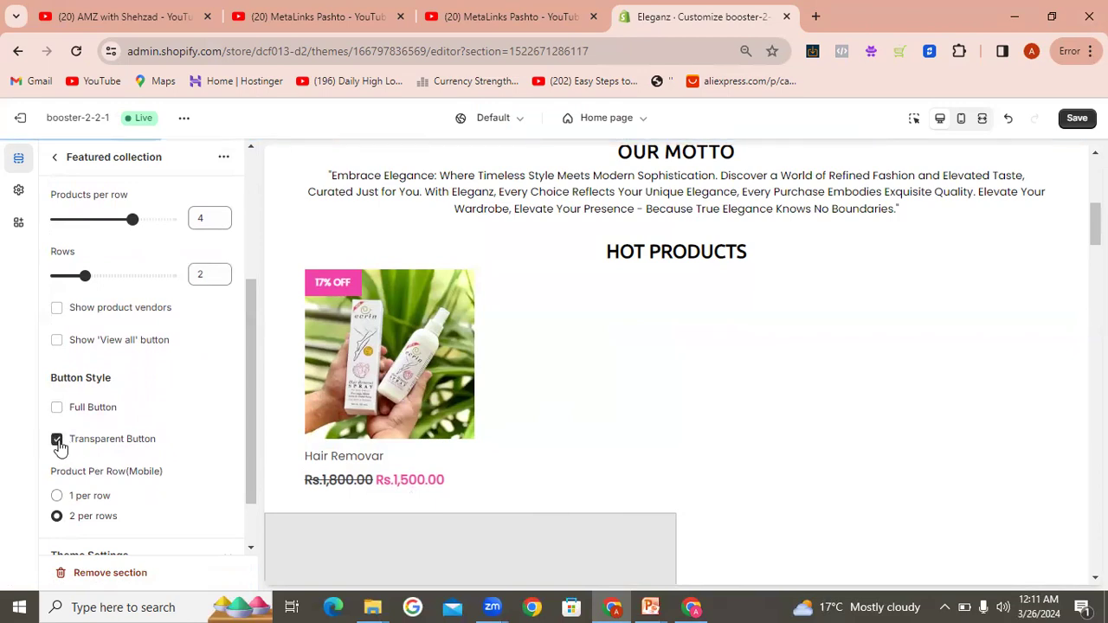
left_click(56, 439)
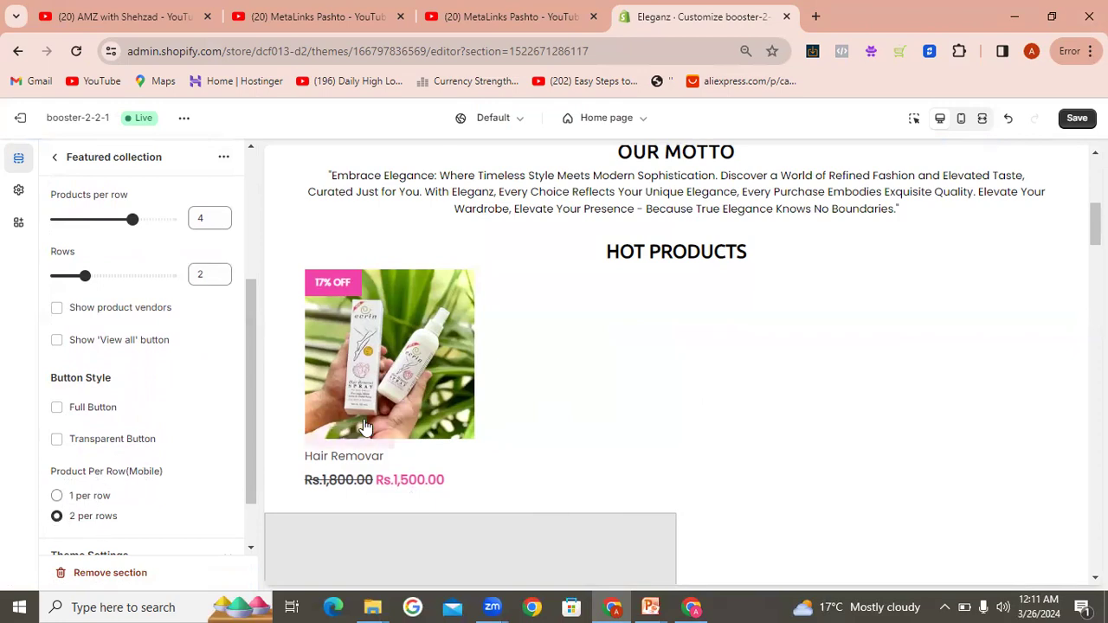
mouse_move(438, 411)
left_click_drag(251, 421, 255, 274)
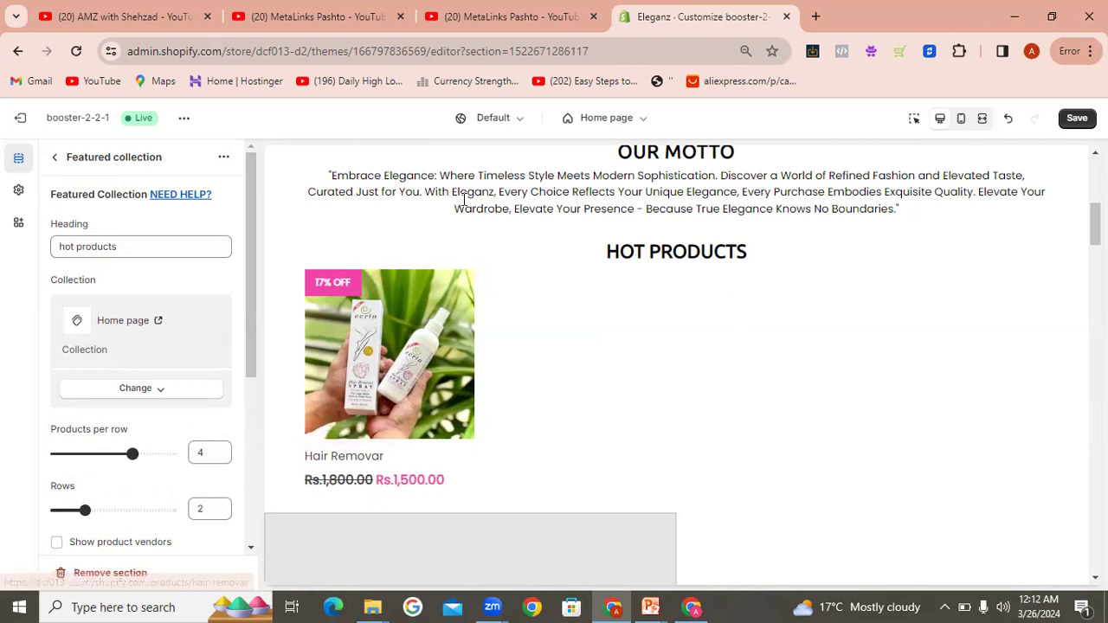
left_click(57, 159)
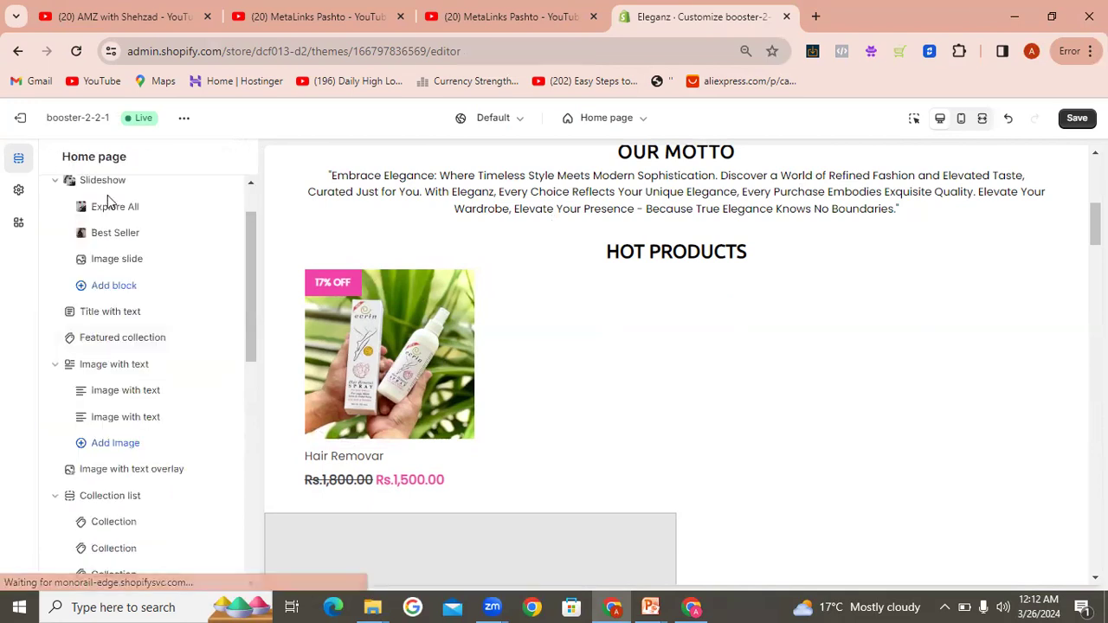
Step: Preview the home page in the mobile layout up to its header, and return to the desktop preview
left_click(962, 121)
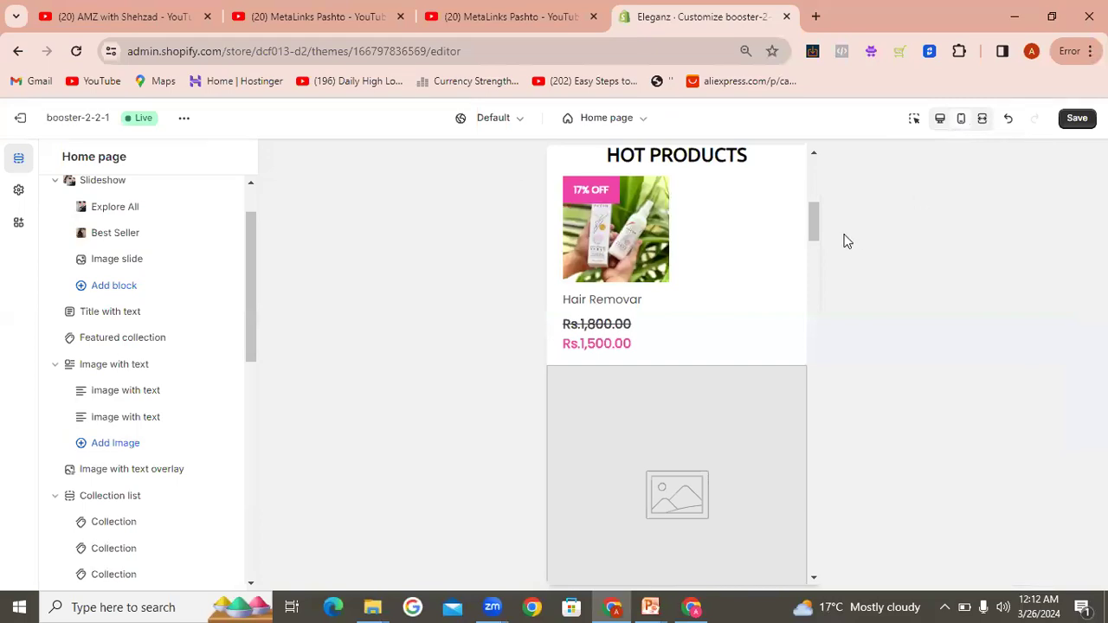
left_click_drag(817, 234, 807, 184)
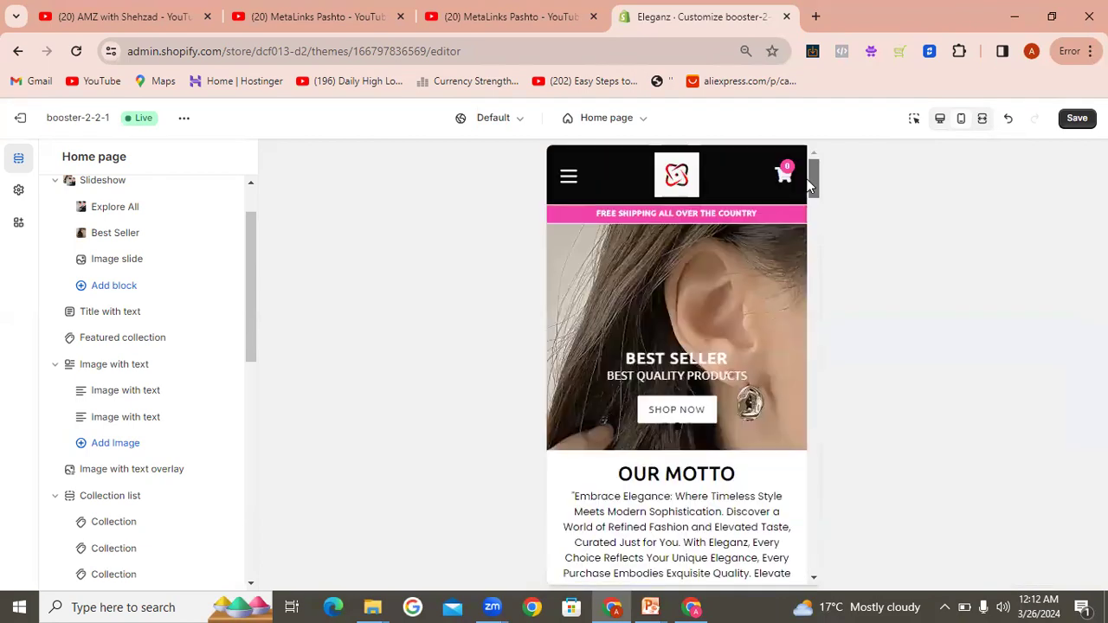
left_click(940, 121)
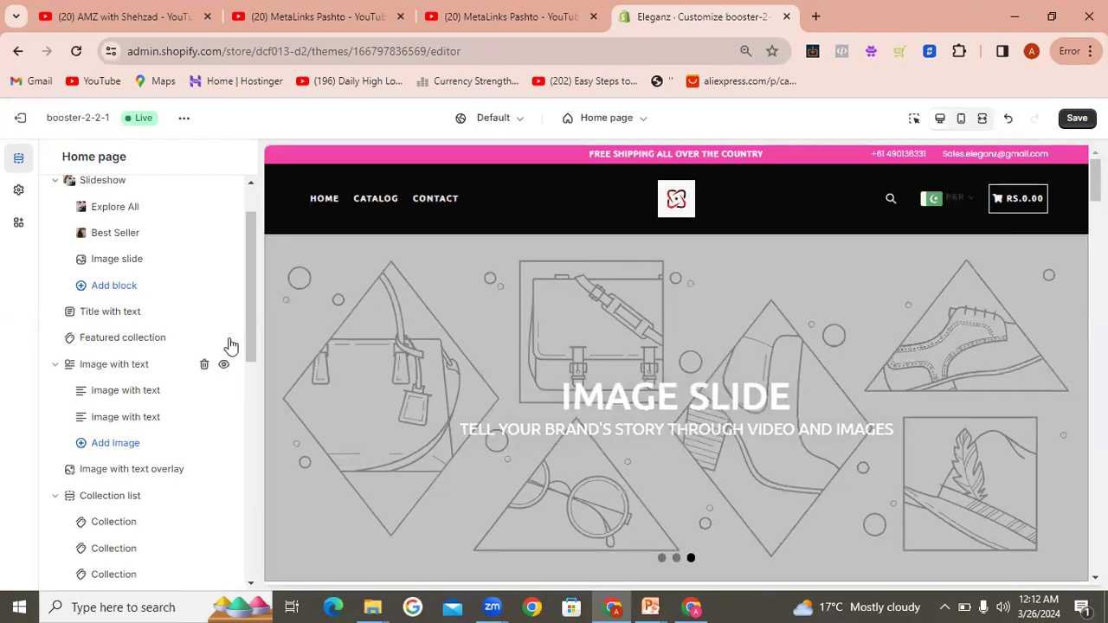
Step: Assign the m1 massager image from the store library to the first block of the Image with text section
mouse_move(250, 330)
left_mouse_down()
mouse_move(250, 348)
mouse_move(245, 339)
left_mouse_up()
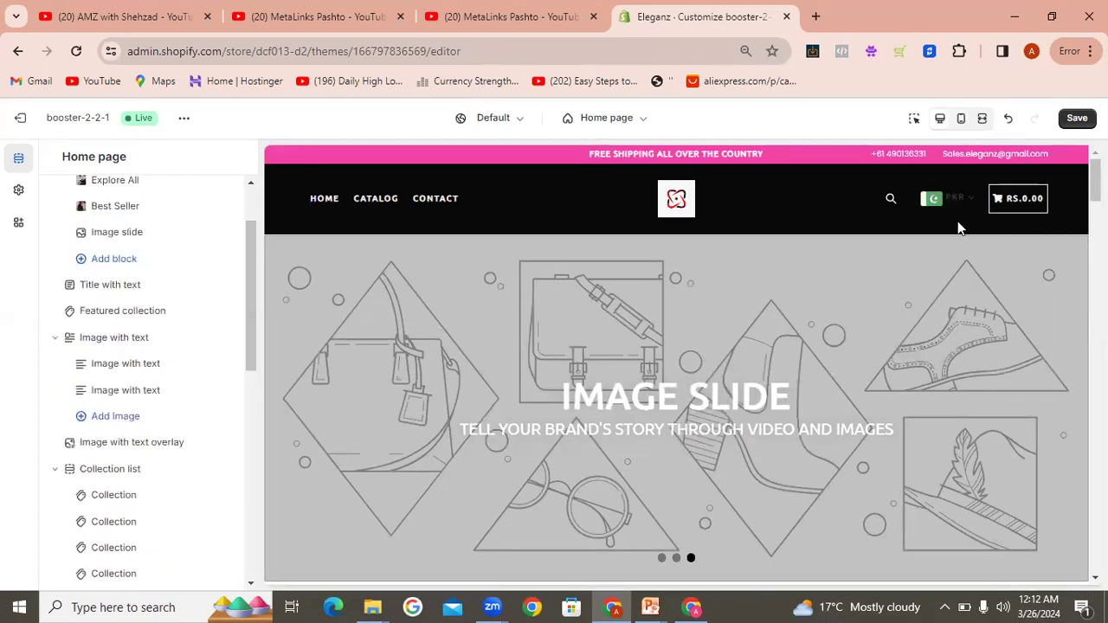
scroll(1095, 182, "down", 10)
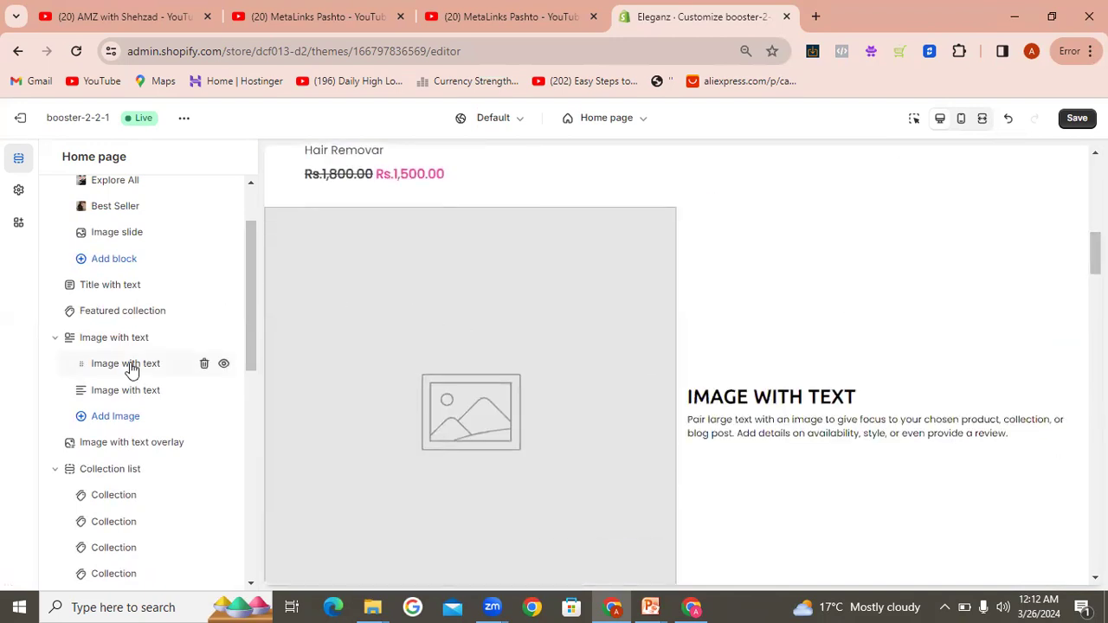
mouse_move(131, 368)
left_mouse_down()
mouse_move(119, 349)
mouse_move(122, 366)
left_mouse_up()
left_click(122, 365)
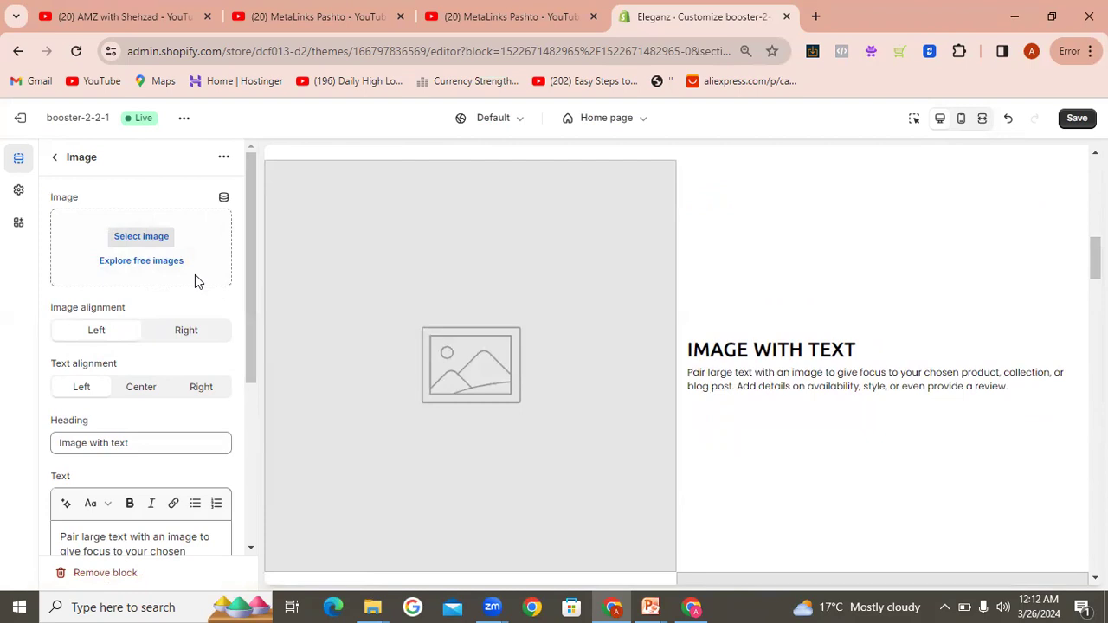
left_click(158, 243)
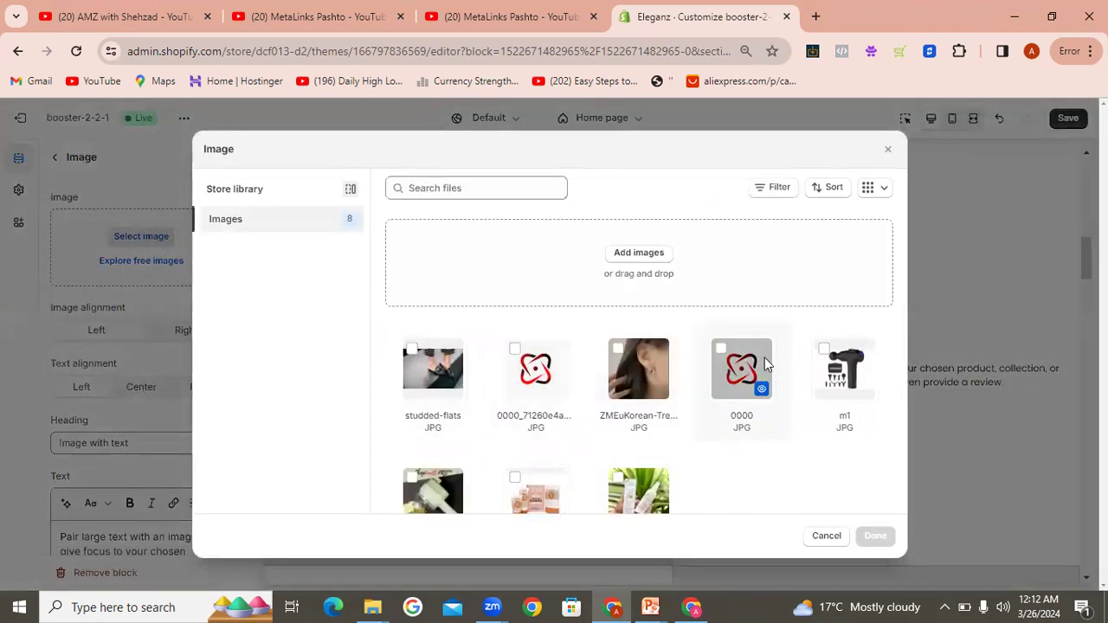
left_click(847, 362)
left_click(876, 537)
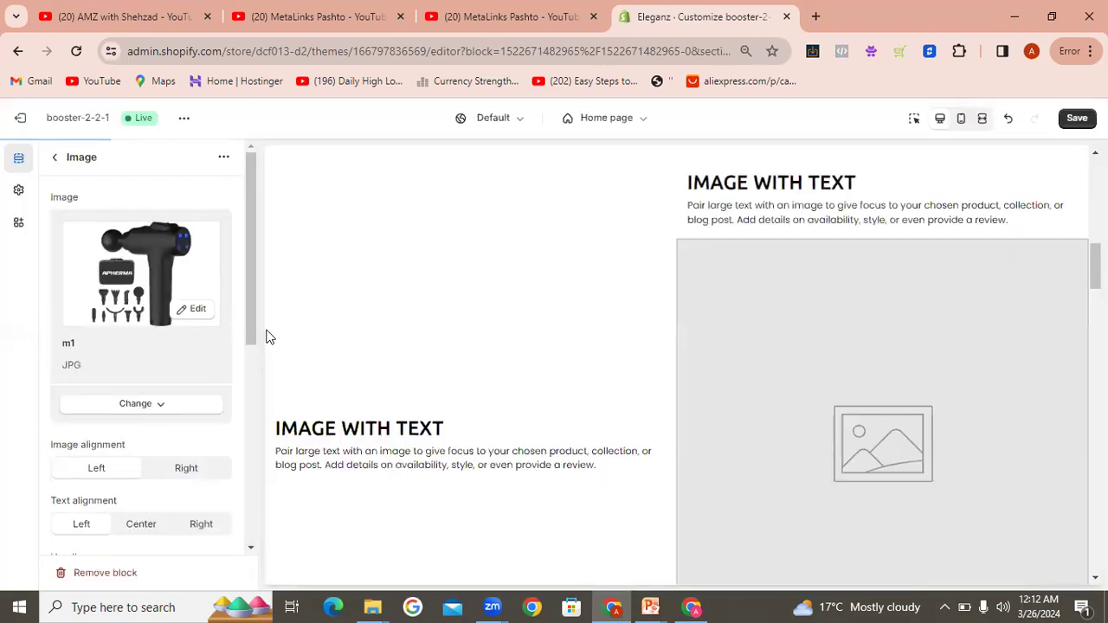
Step: Try Right as the image alignment of the massager block, and set it back to Left
left_click_drag(252, 334, 282, 349)
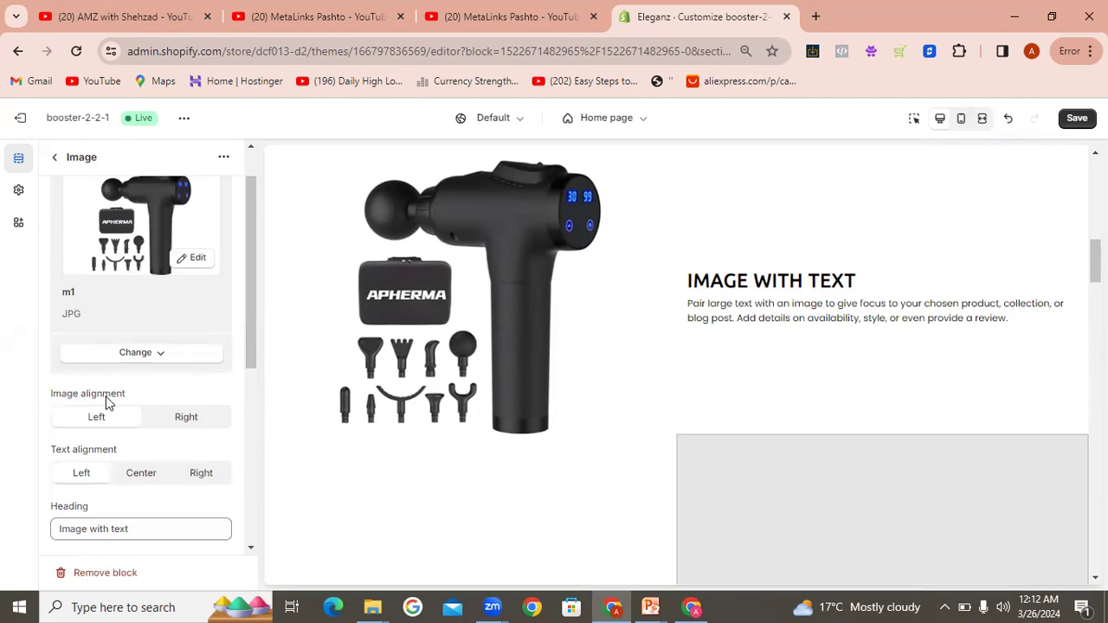
left_click(177, 423)
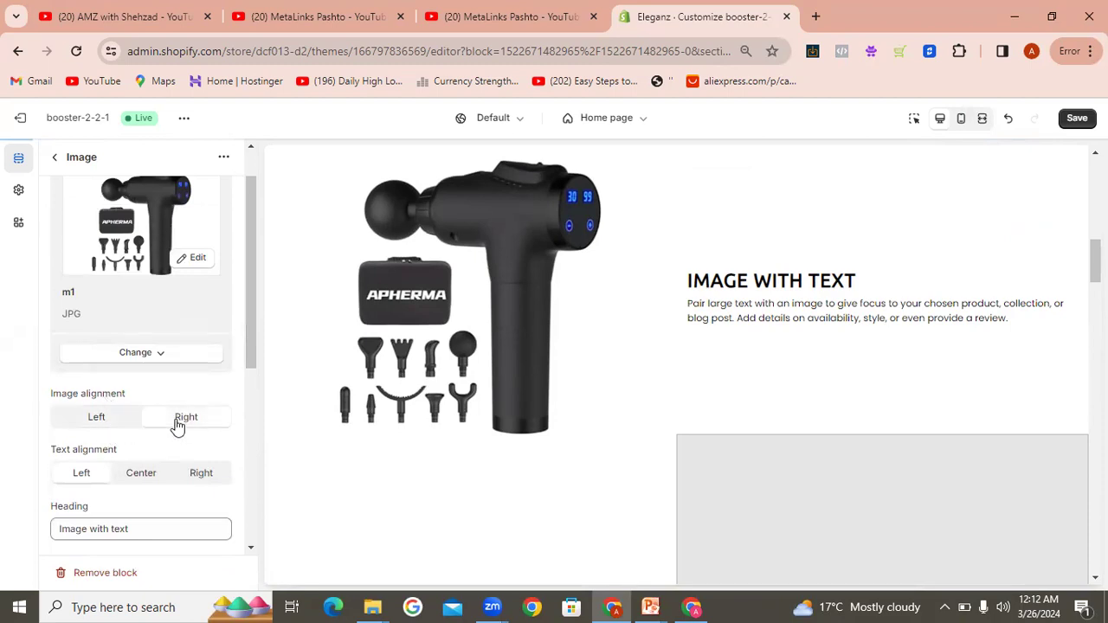
left_click(111, 421)
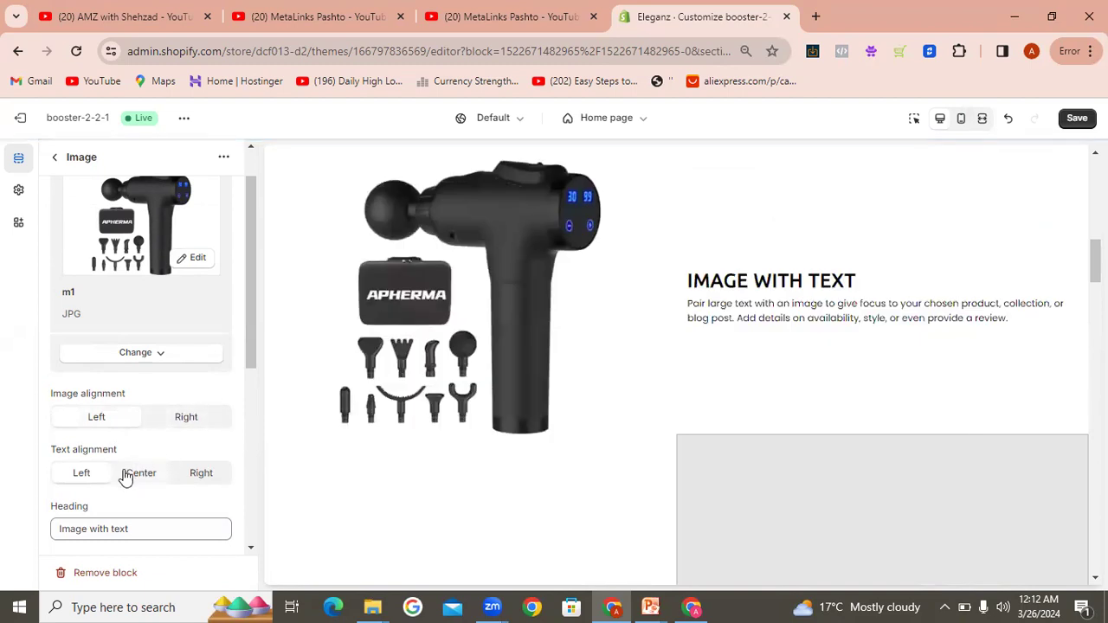
Step: Compare the text alignment options for the massager block and set the alignment to Center
left_click(127, 481)
left_click(195, 477)
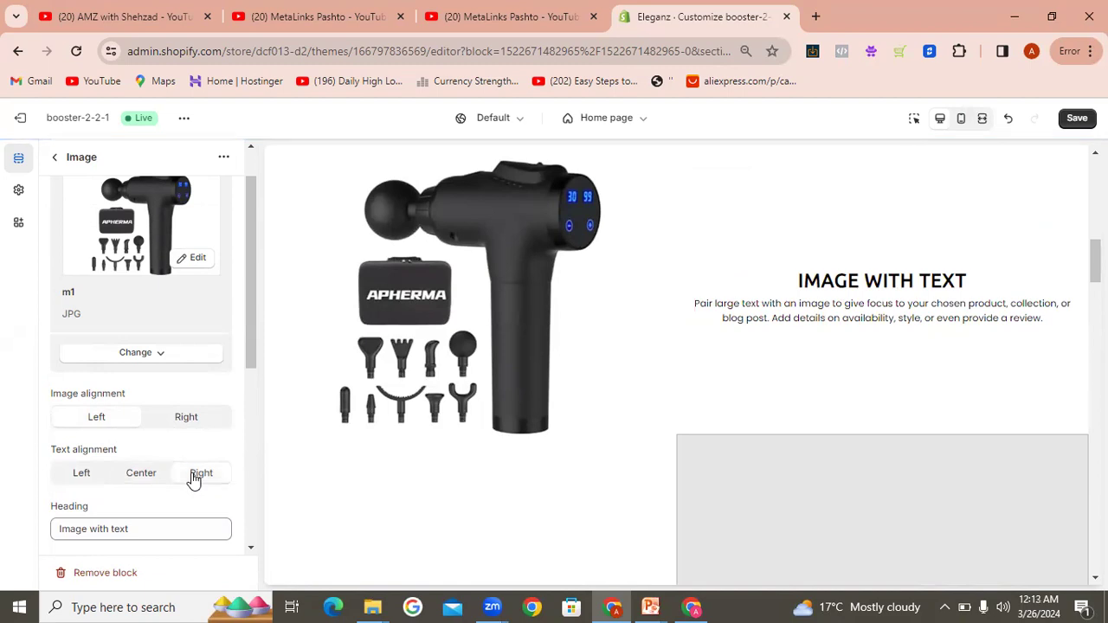
left_click(142, 477)
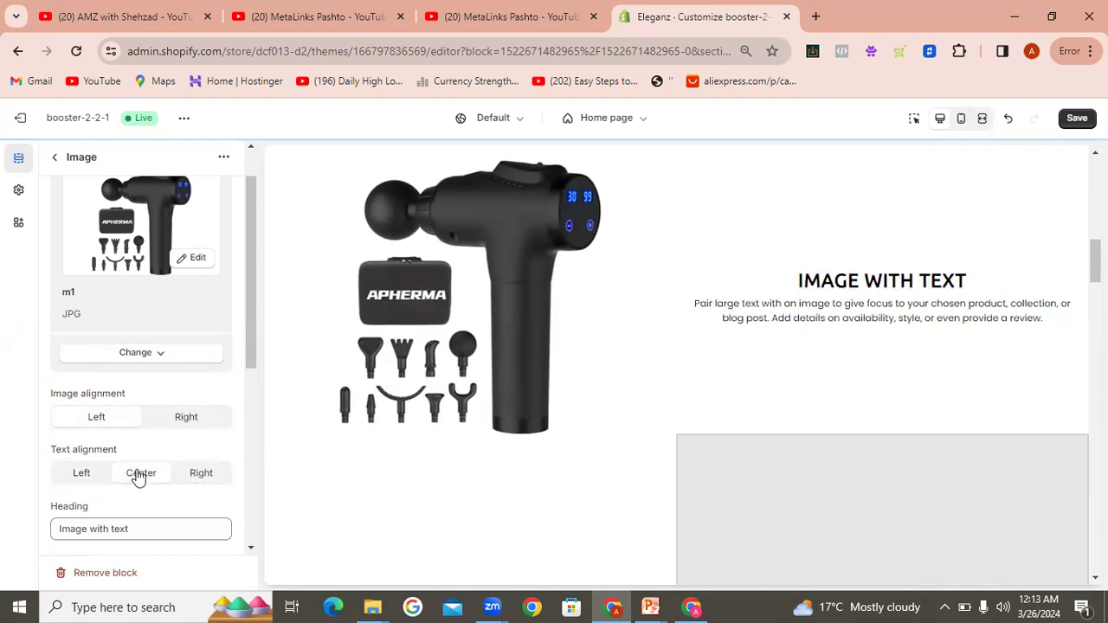
Step: Replace the heading of the massager image block with "Massager"
left_click_drag(253, 364, 251, 414)
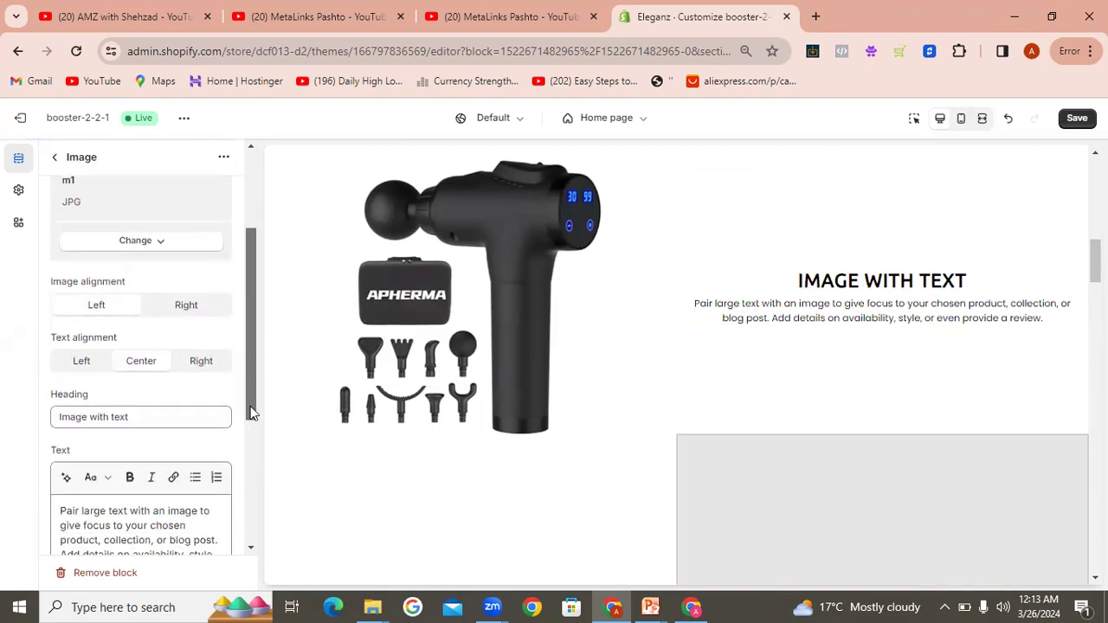
left_click(155, 417)
left_click_drag(156, 416, 5, 403)
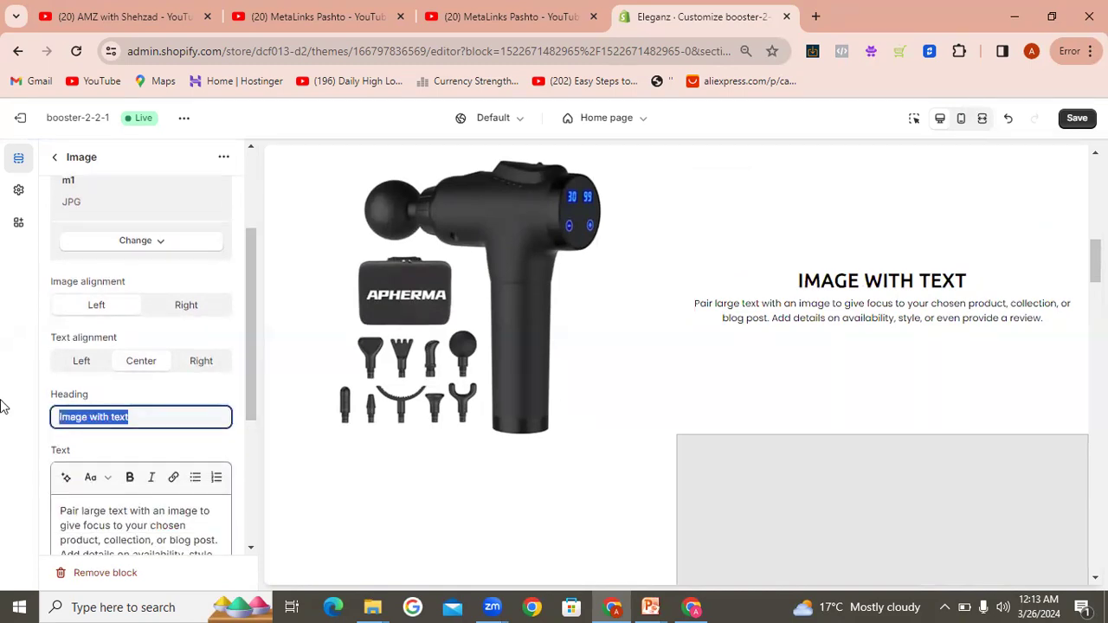
type("Massa")
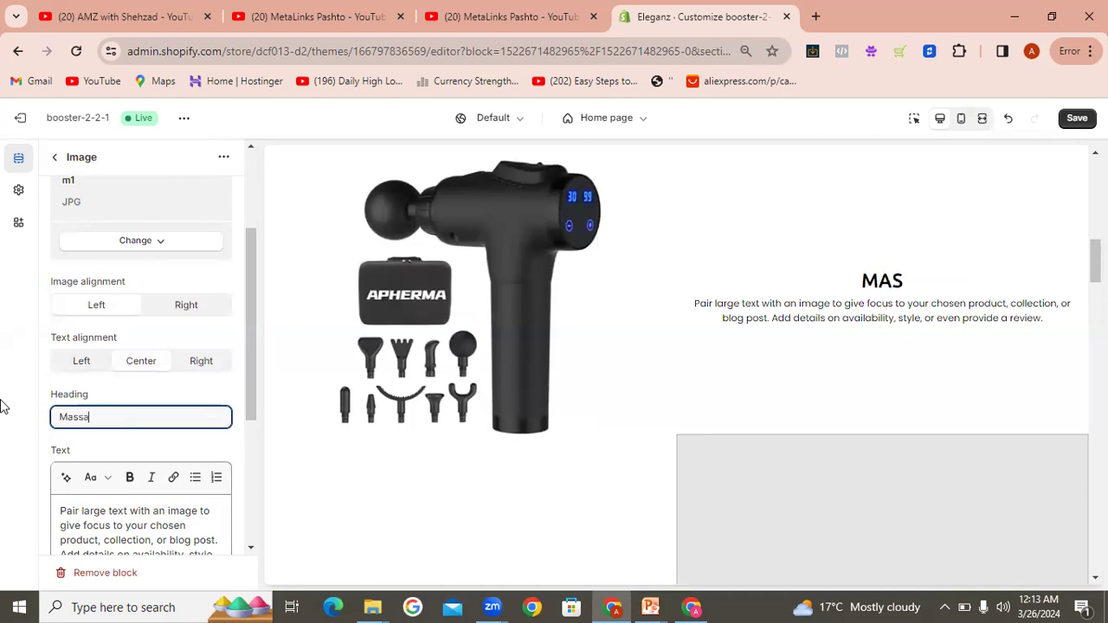
type("ger")
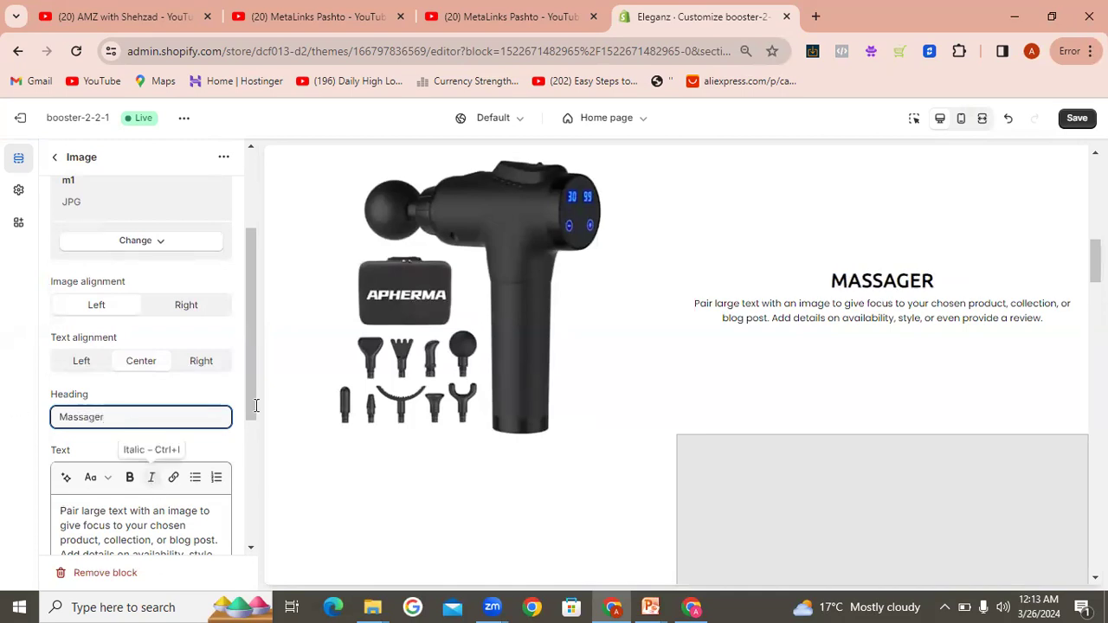
Step: Replace the massager block's placeholder text with "one of our best selling product in health cate"
left_click_drag(255, 395, 42, 389)
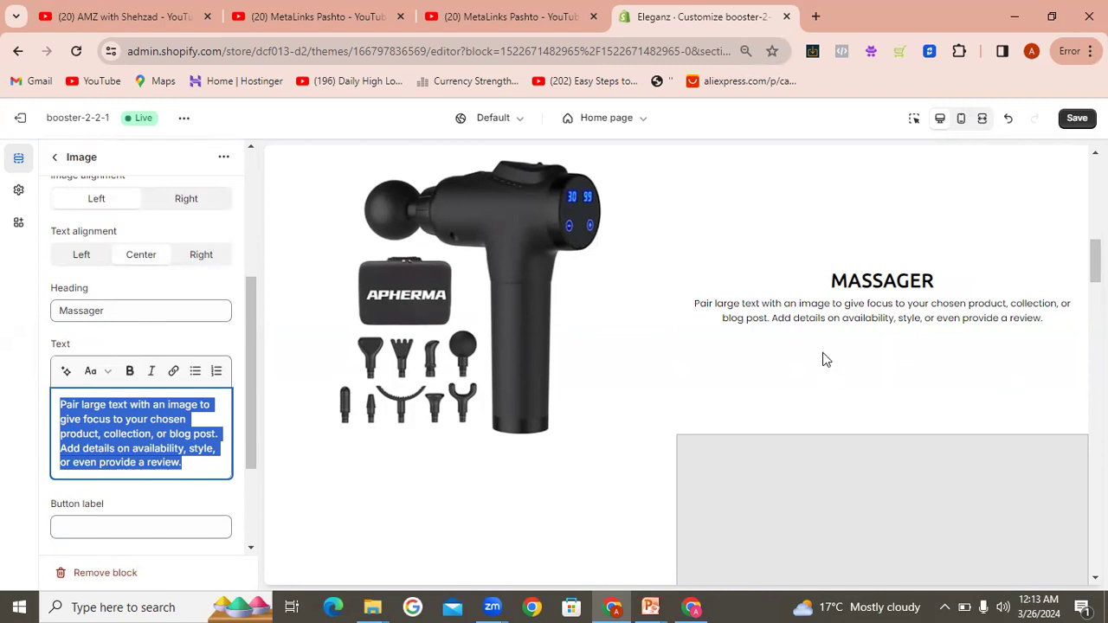
left_click(870, 319)
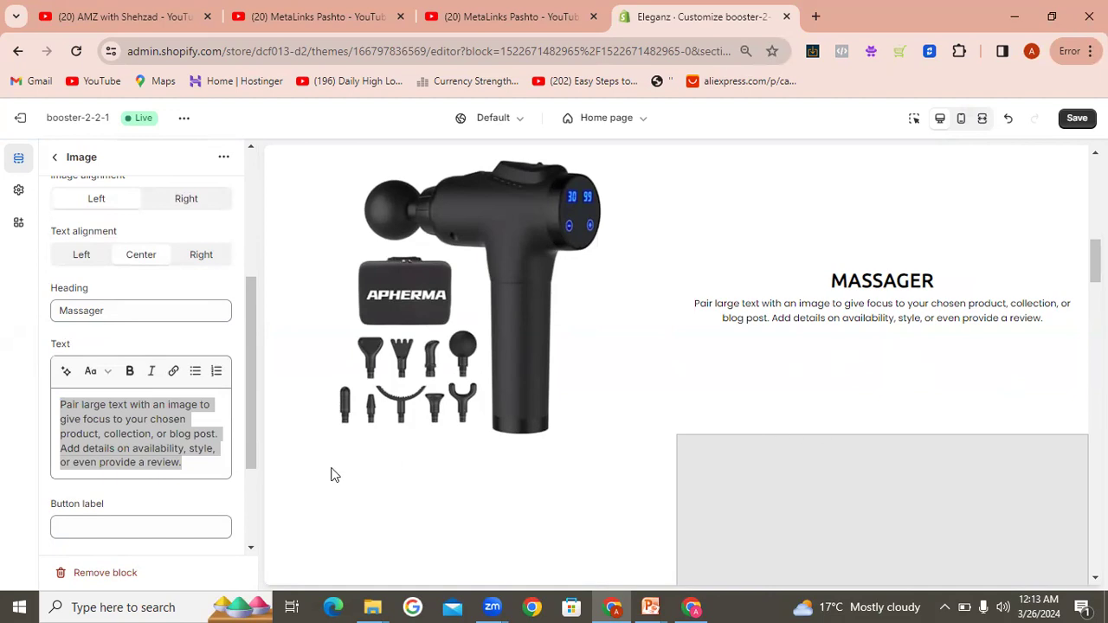
left_click(227, 471)
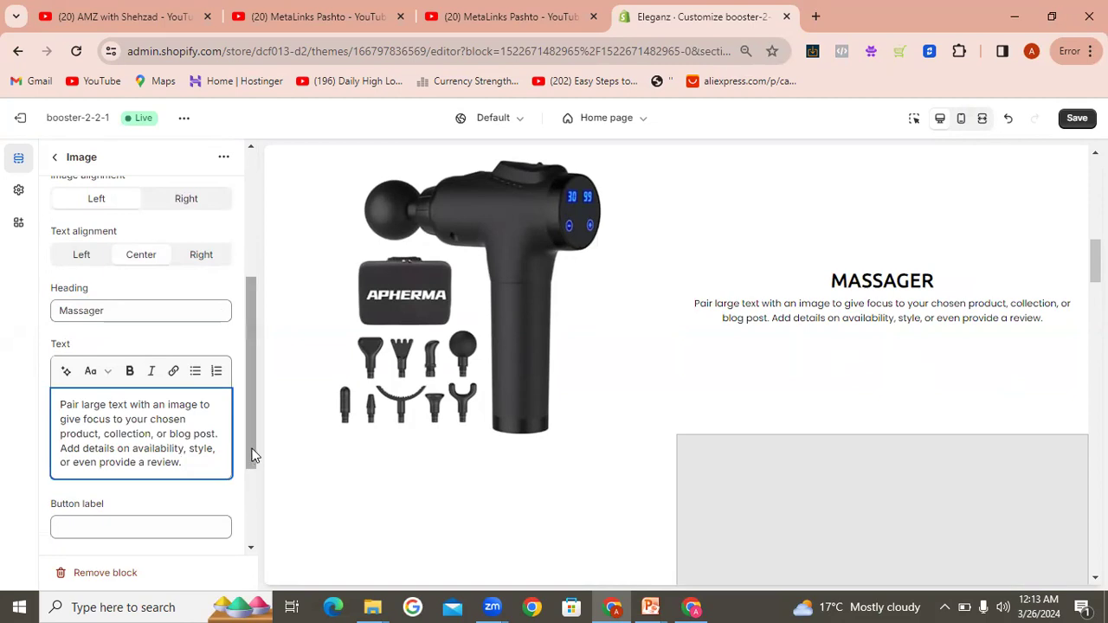
left_click_drag(201, 464, 56, 395)
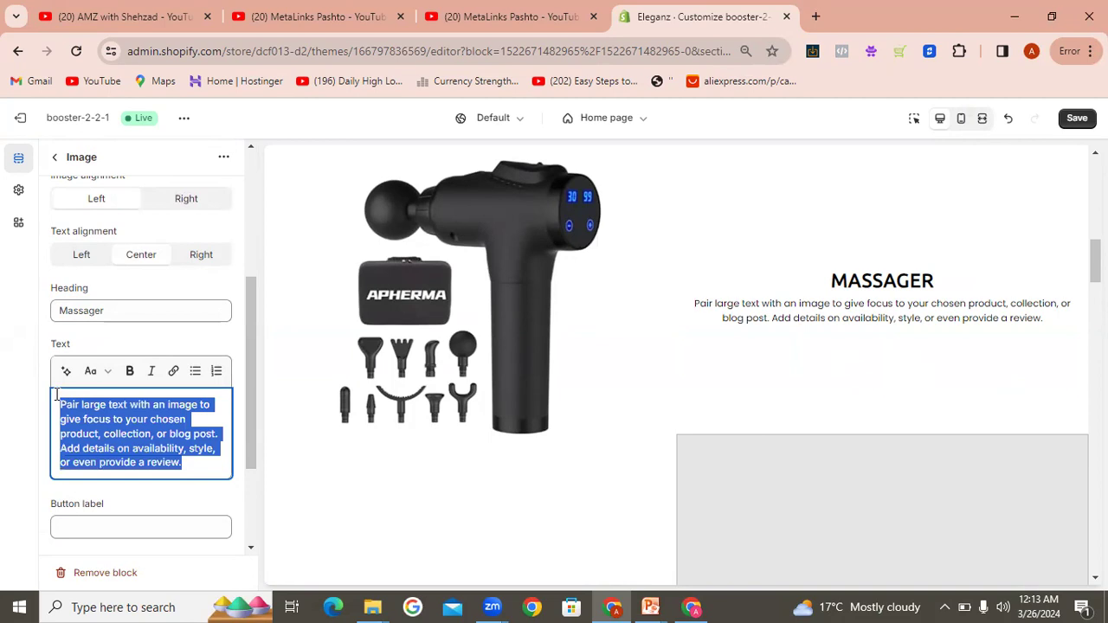
type("one o")
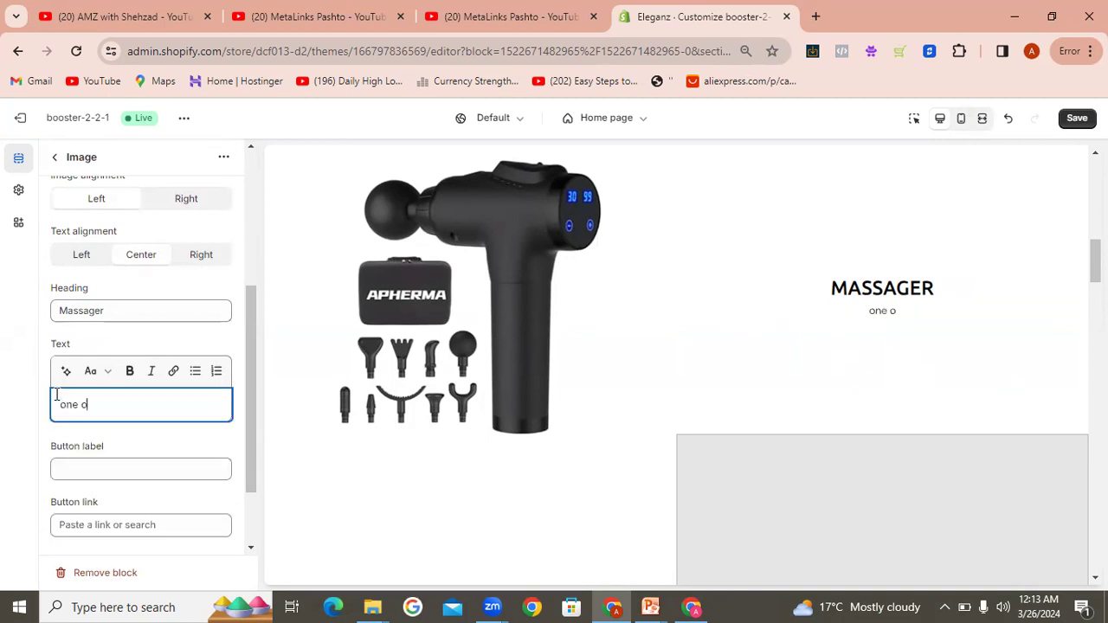
type("f our best ")
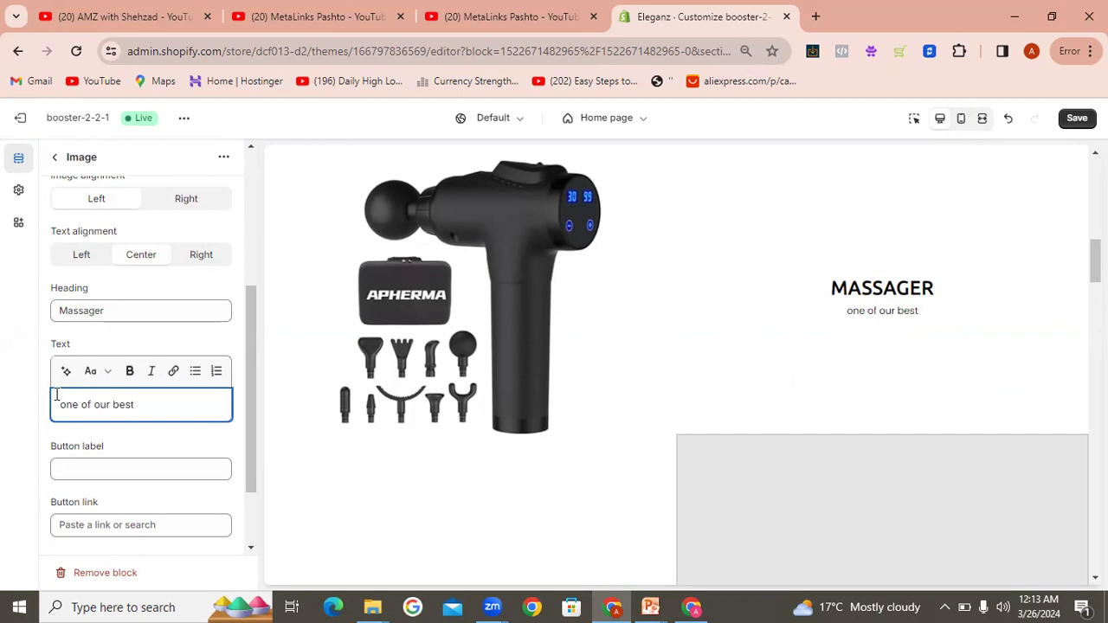
type("sellin")
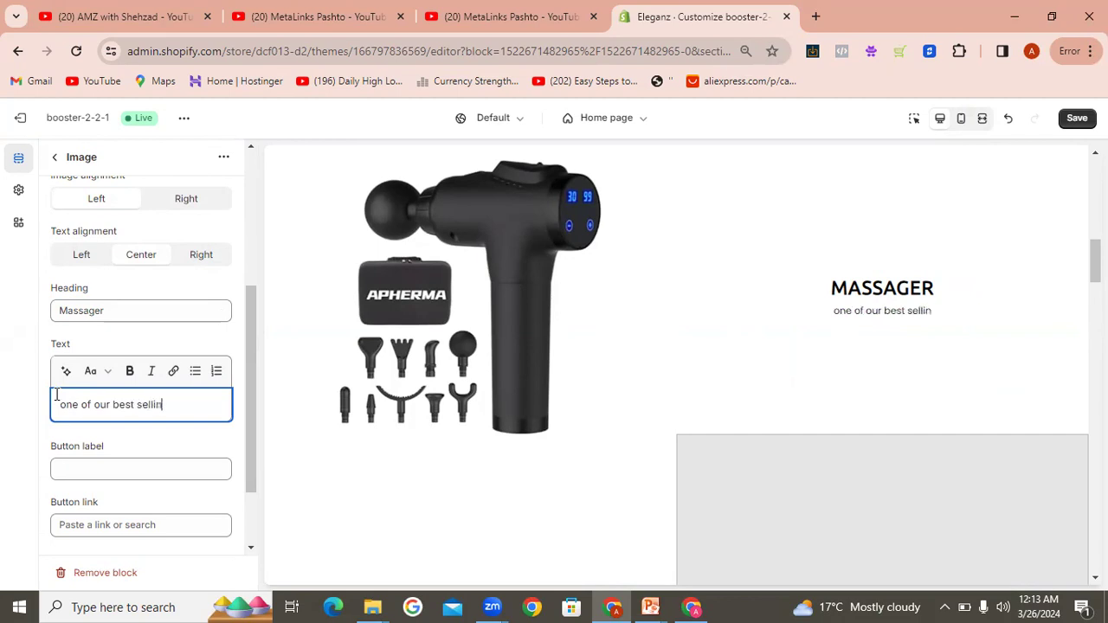
type("g pro")
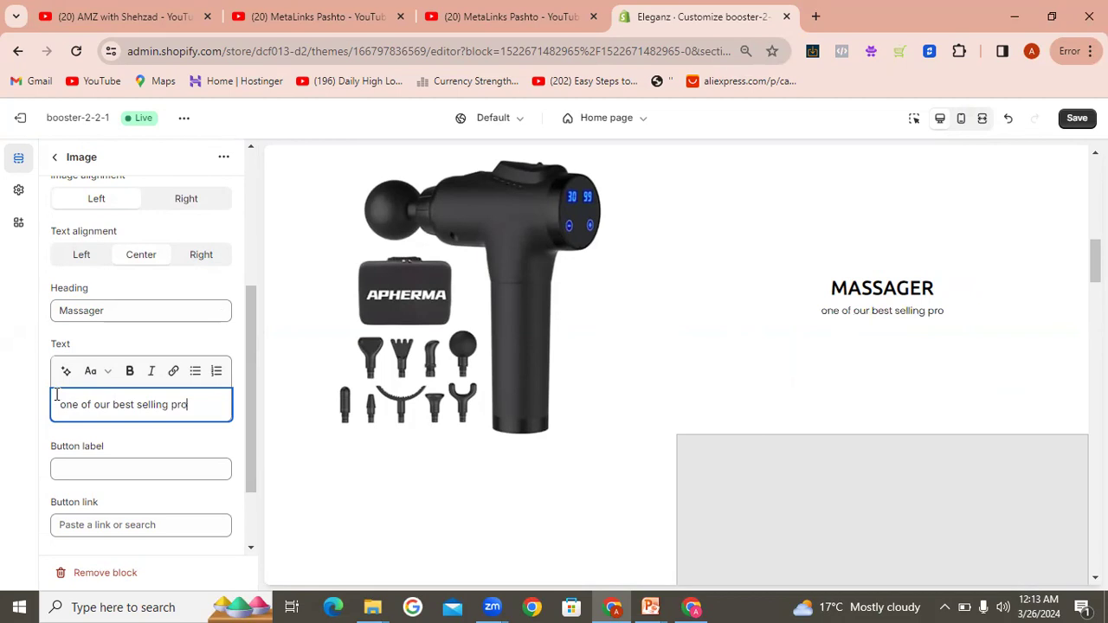
type("duct in h")
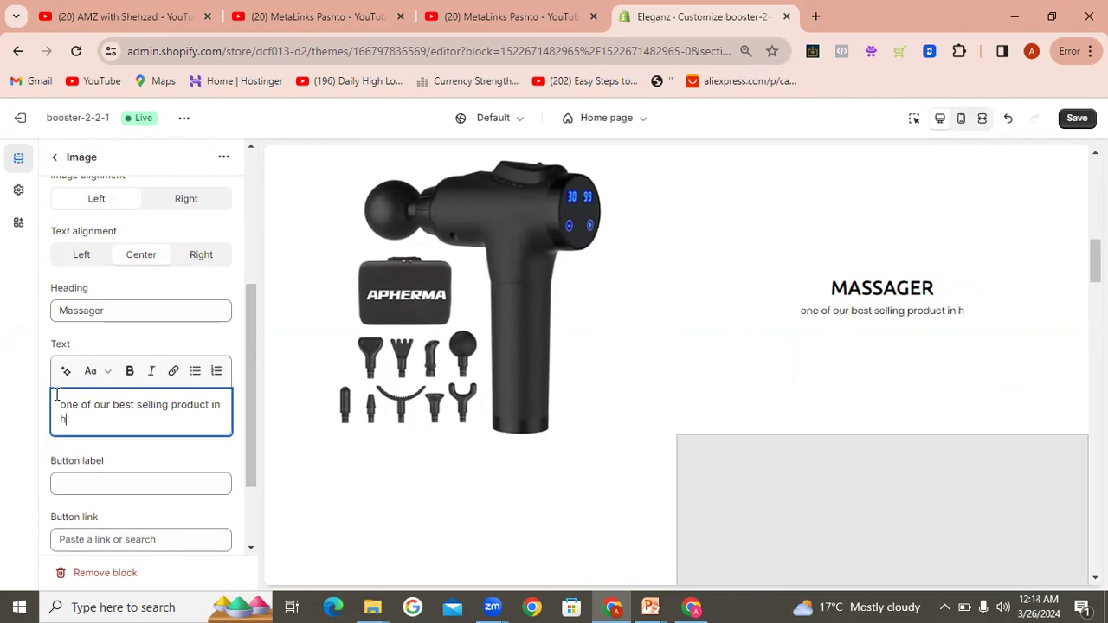
type("eal")
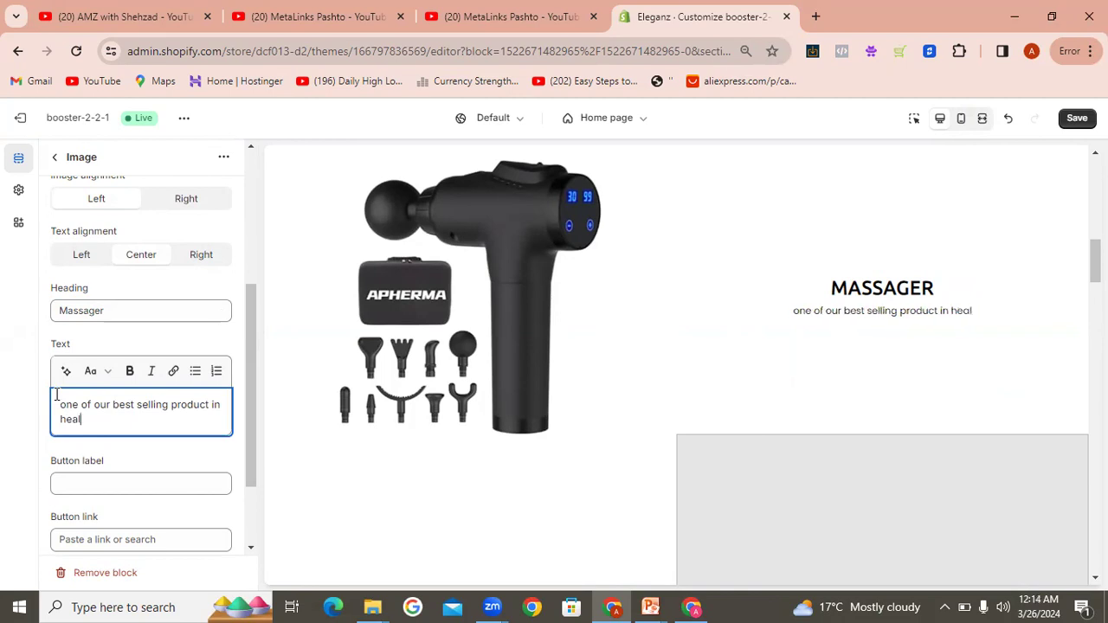
type("th ")
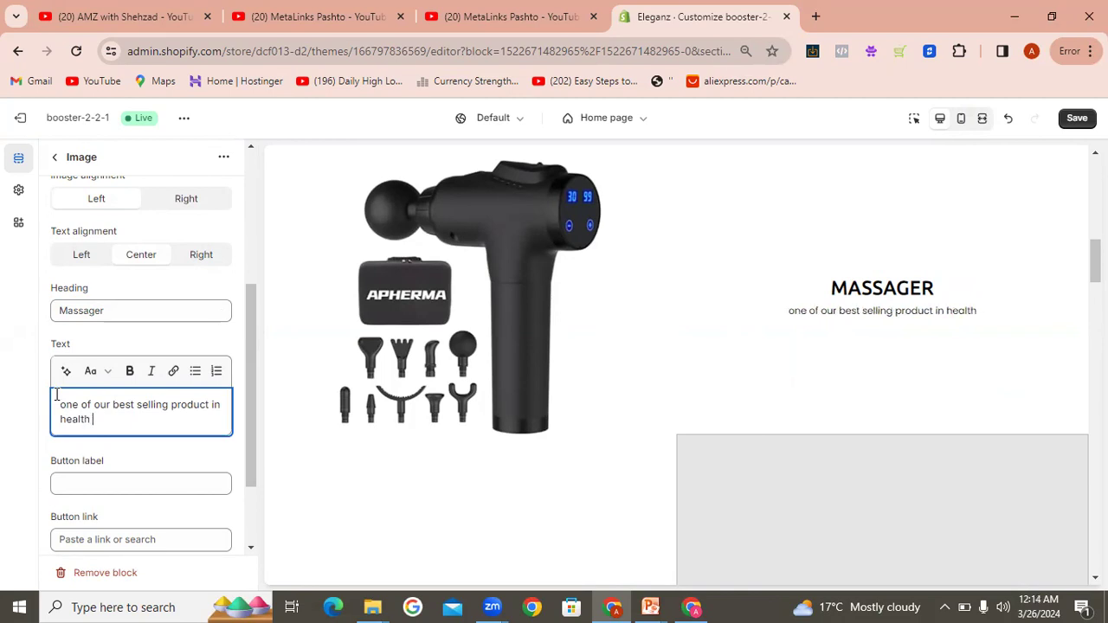
type("cate")
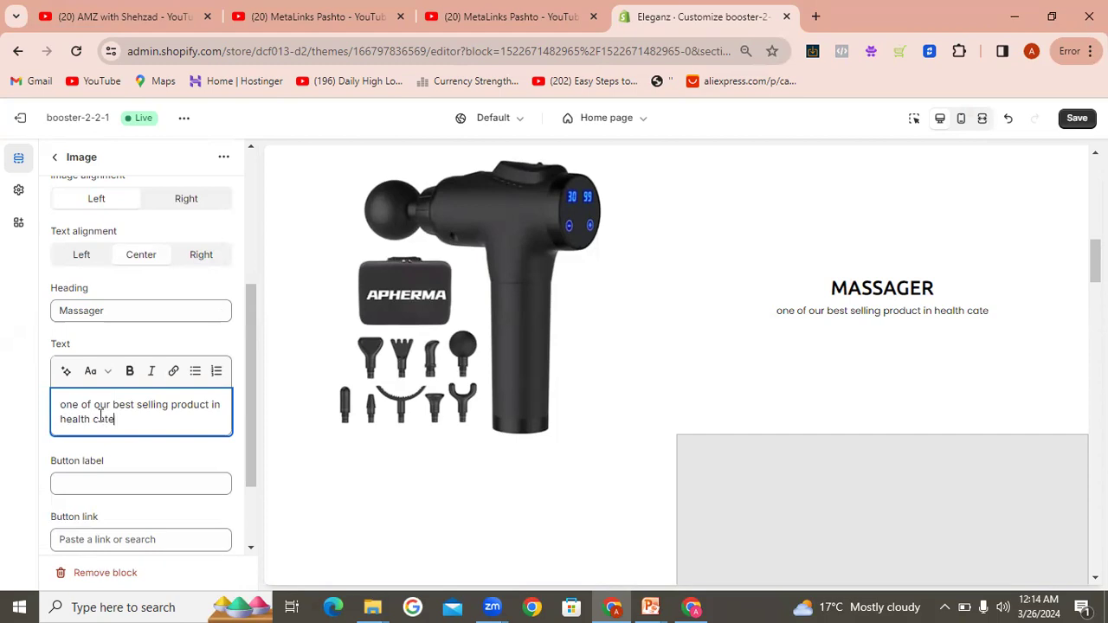
Step: Replace the massager block's text with "one of best products specially for sports man etc"
key("BackSpace")
key("BackSpace")
key("BackSpace")
key("BackSpace")
key("BackSpace")
key("BackSpace")
key("BackSpace")
key("BackSpace")
key("BackSpace")
key("BackSpace")
key("BackSpace")
key("BackSpace")
key("BackSpace")
key("BackSpace")
key("BackSpace")
key("BackSpace")
key("BackSpace")
key("BackSpace")
key("BackSpace")
key("BackSpace")
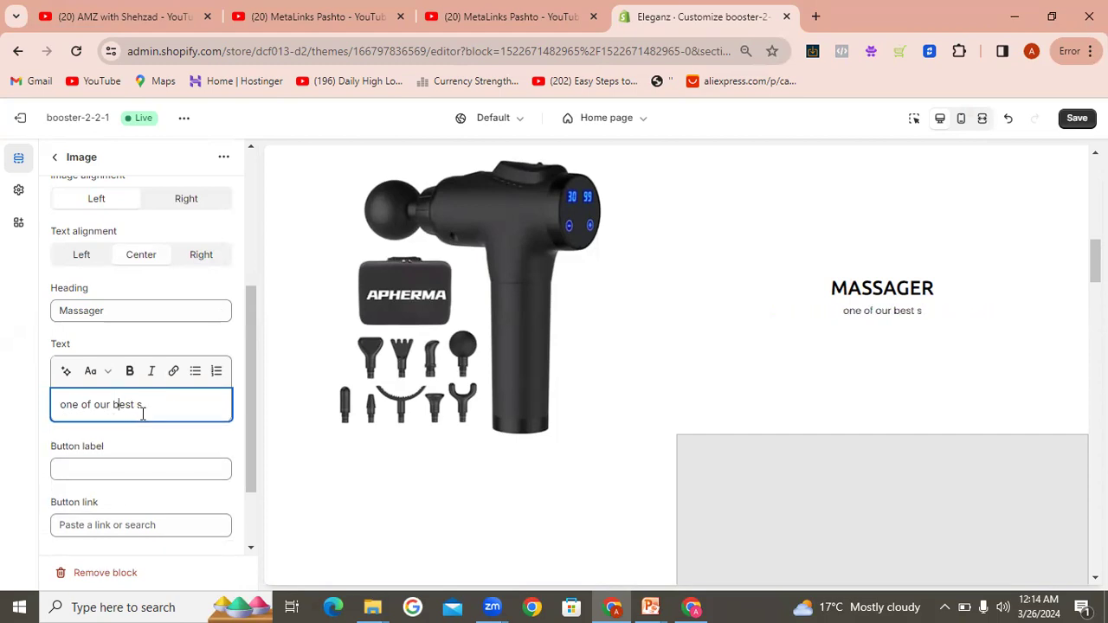
key("BackSpace")
key("BackSpace")
key("BackSpace")
key("BackSpace")
key("BackSpace")
key("BackSpace")
key("BackSpace")
key("BackSpace")
key("BackSpace")
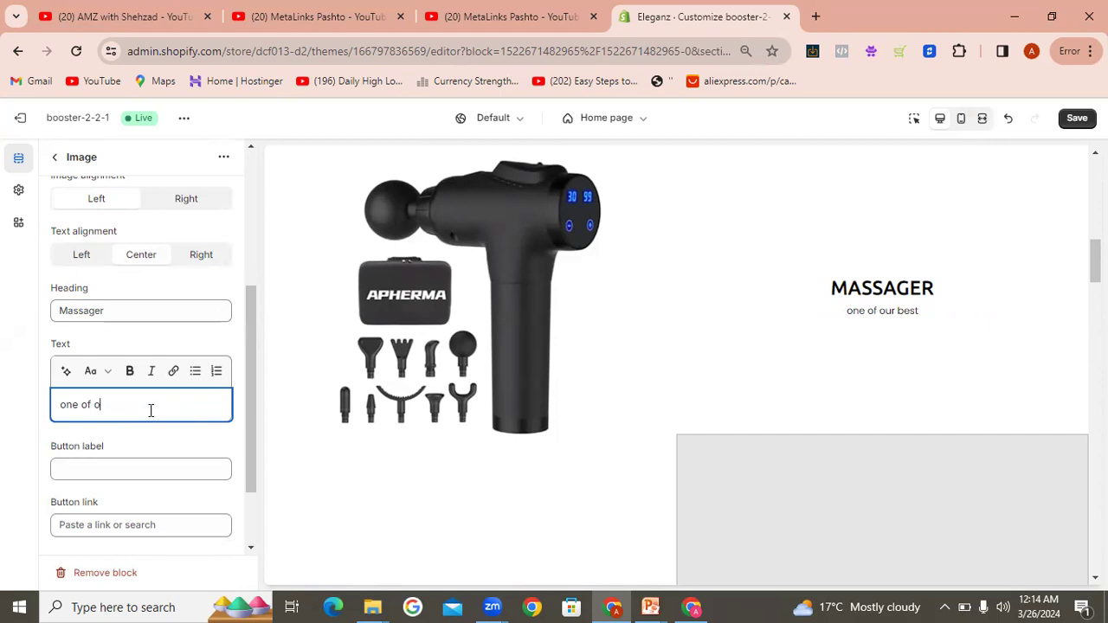
key("BackSpace")
key("BackSpace")
key("BackSpace")
key("BackSpace")
key("BackSpace")
key("BackSpace")
key("BackSpace")
key("BackSpace")
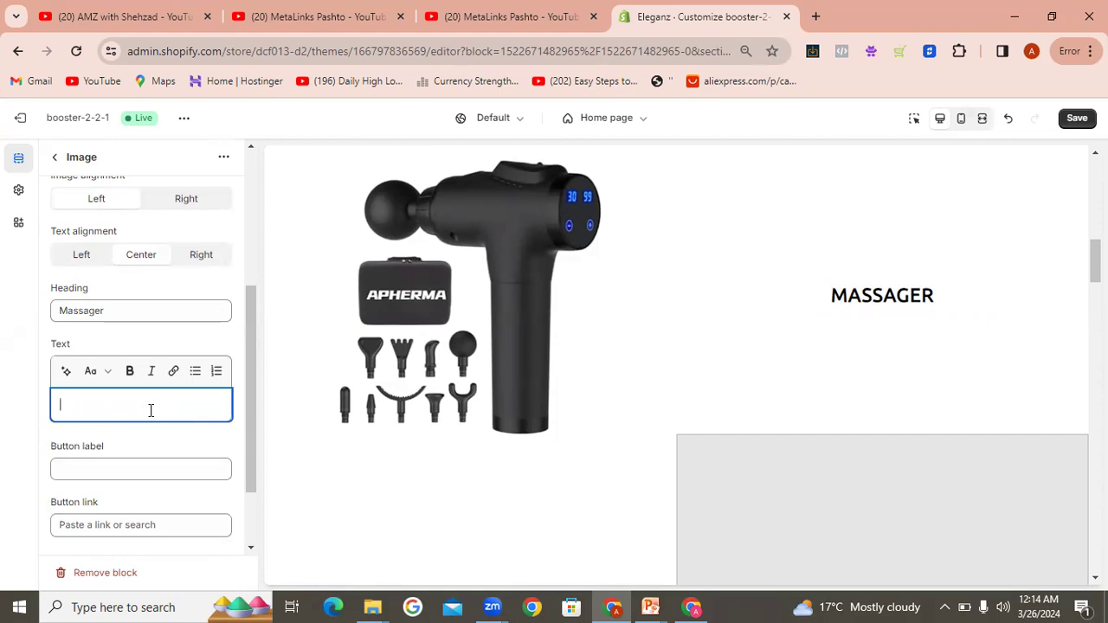
type("one of best ")
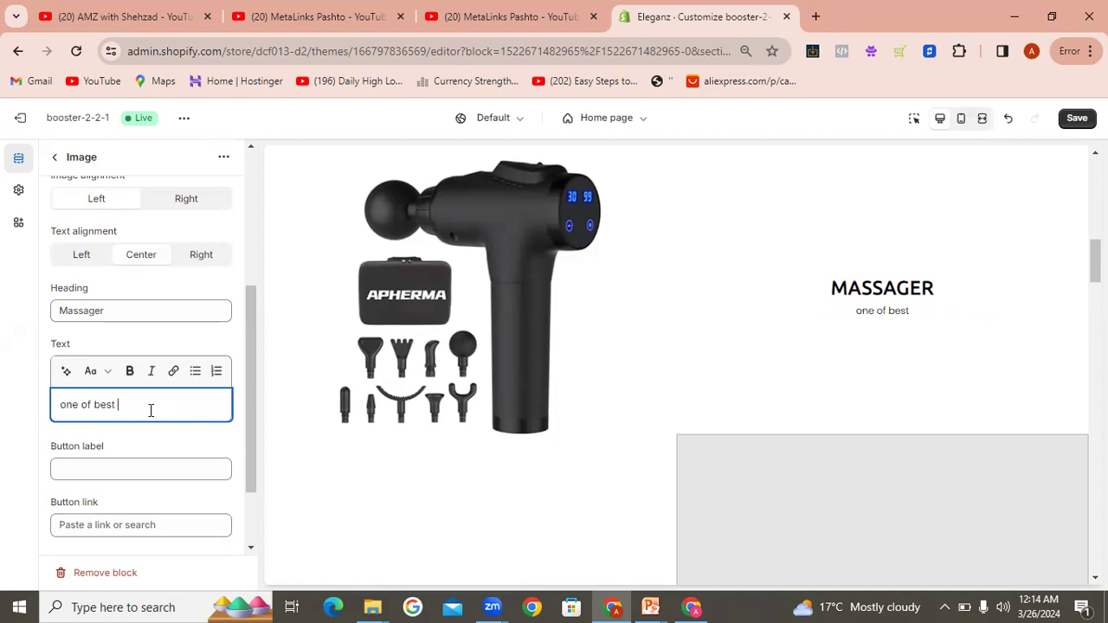
type("products specil")
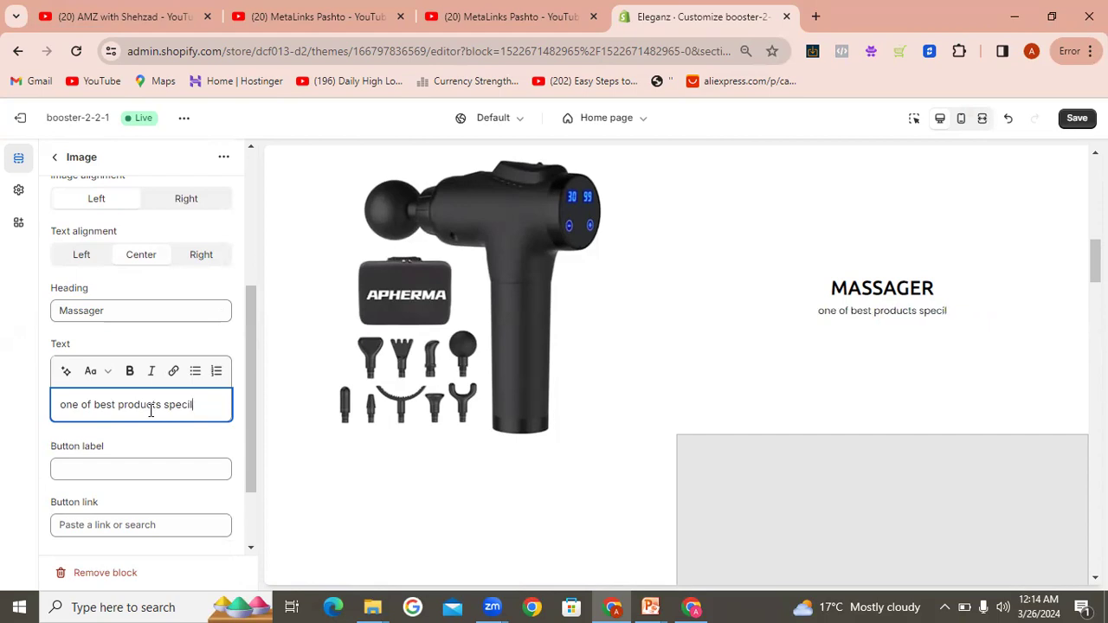
key("BackSpace")
type("all")
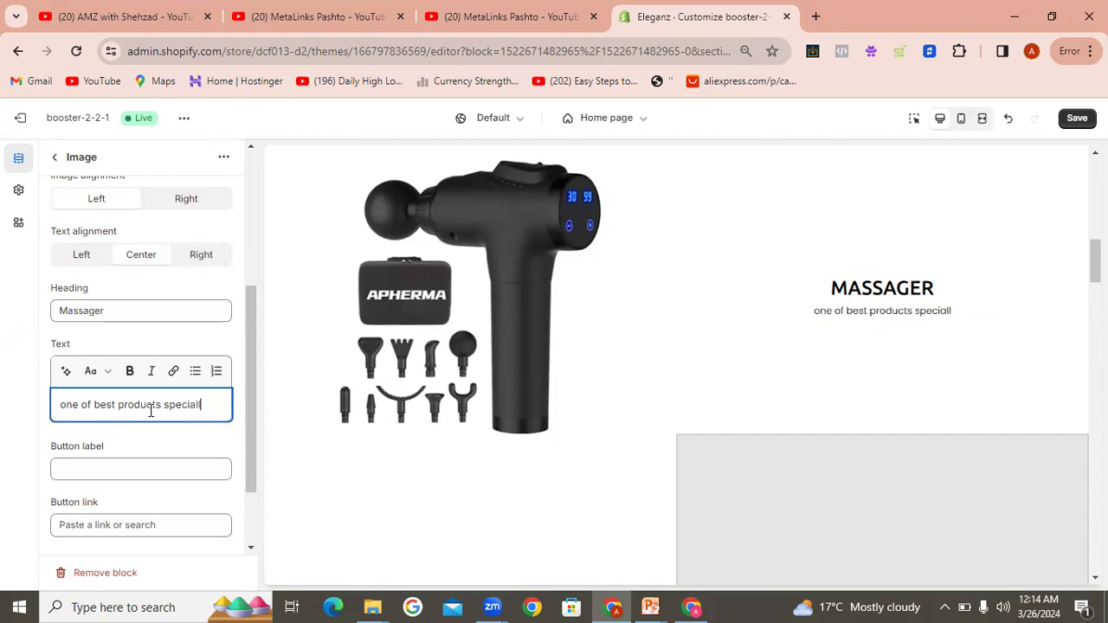
type("y for")
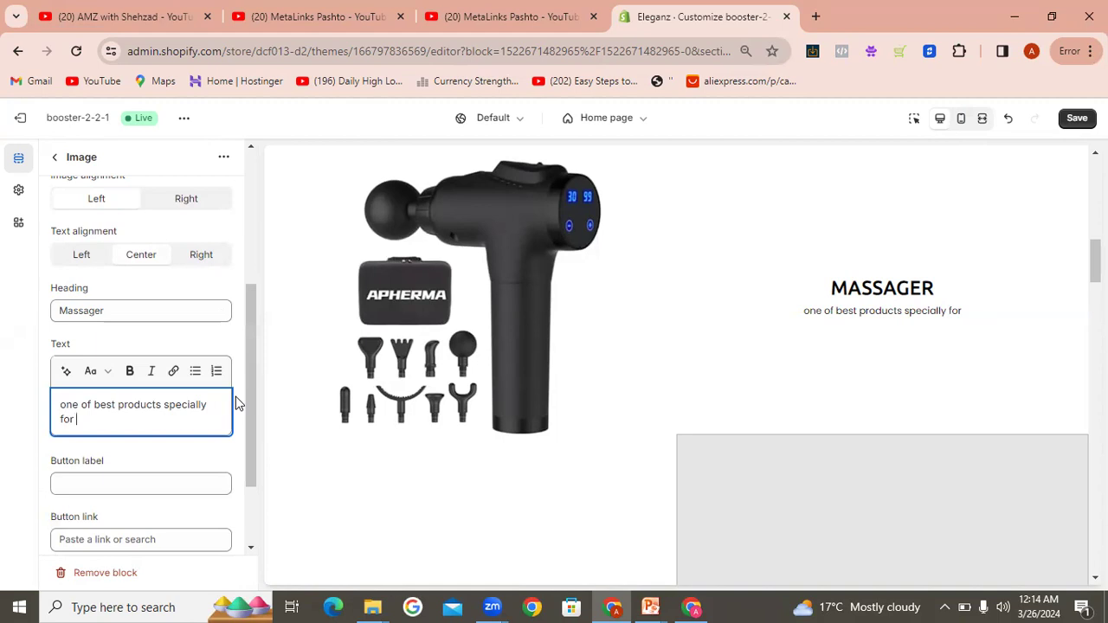
type("s")
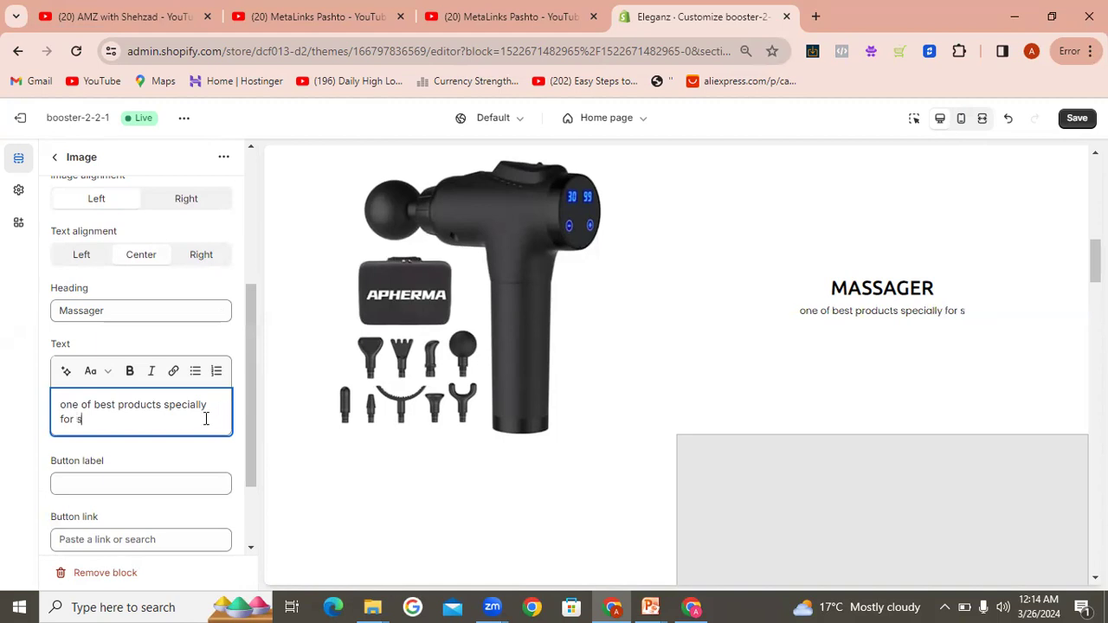
type("ports ")
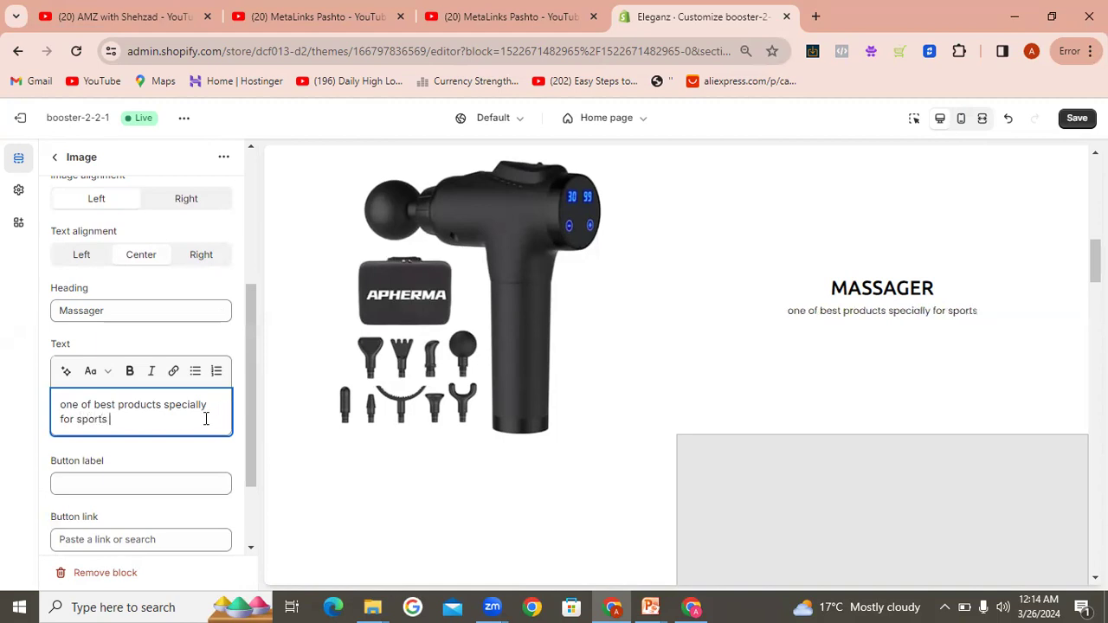
type("man etc")
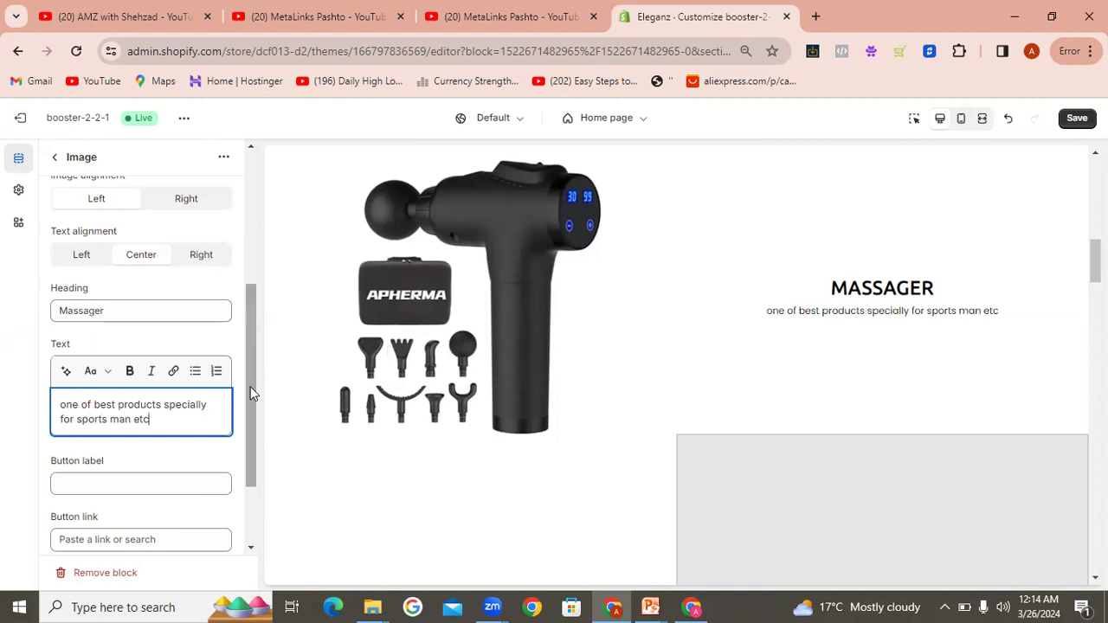
Step: Label the massager block's button "Shop Now" and link it to the massager product
left_click_drag(245, 391, 247, 432)
left_click(107, 403)
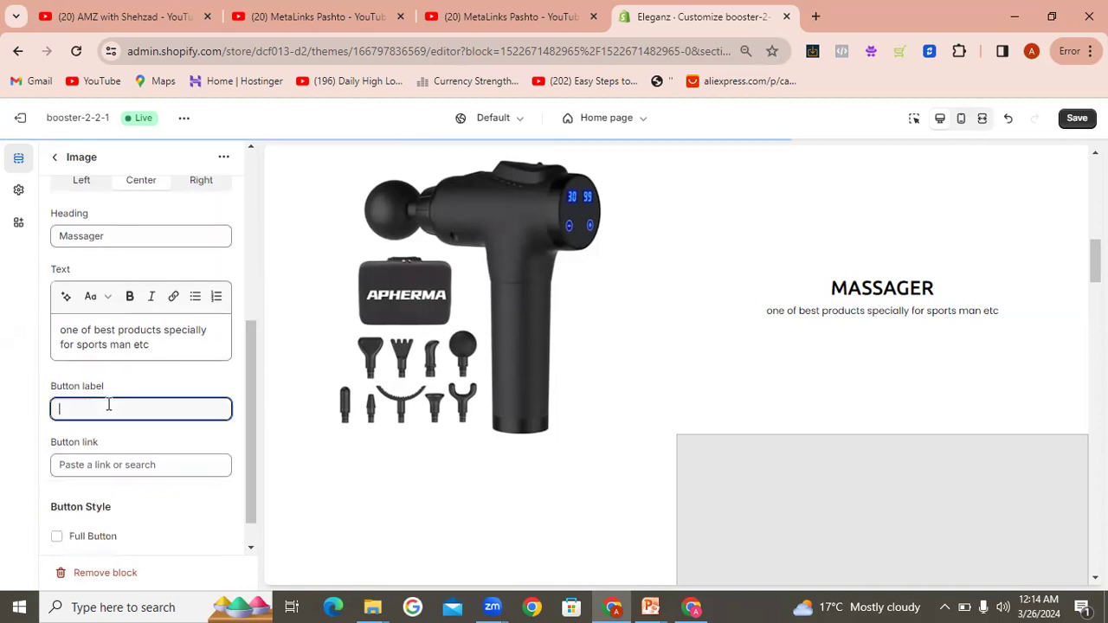
type("Shop Now")
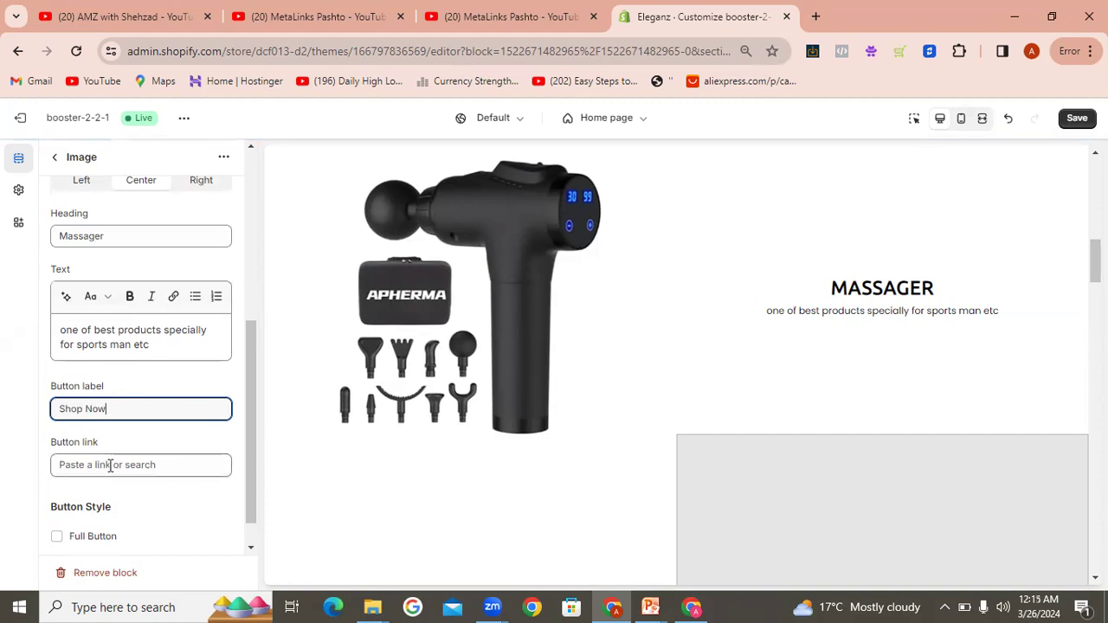
left_click(110, 465)
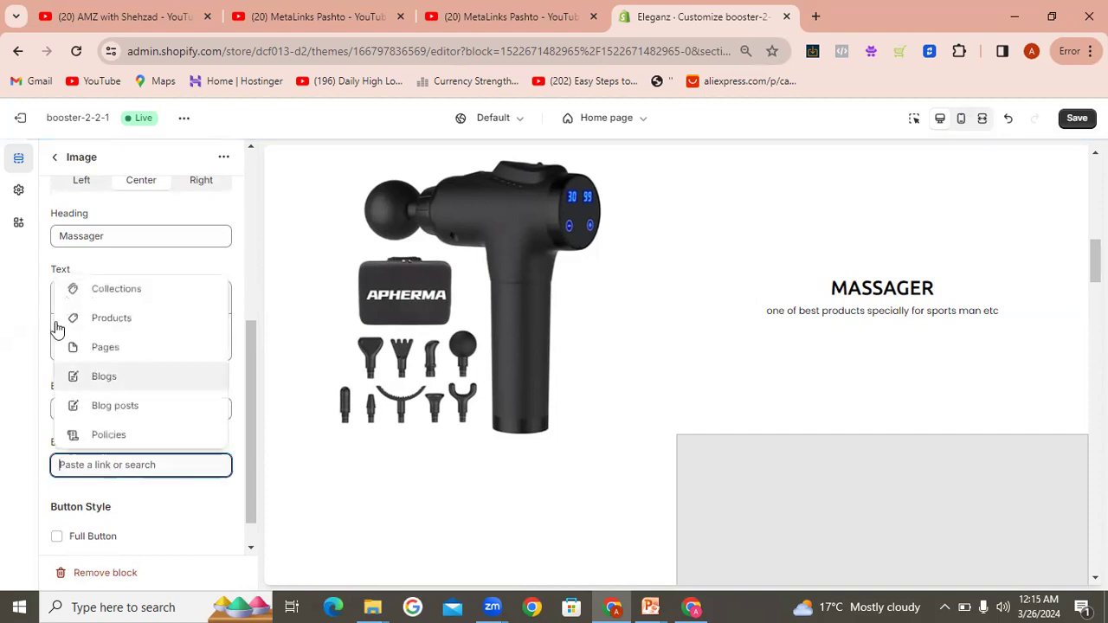
left_click(100, 315)
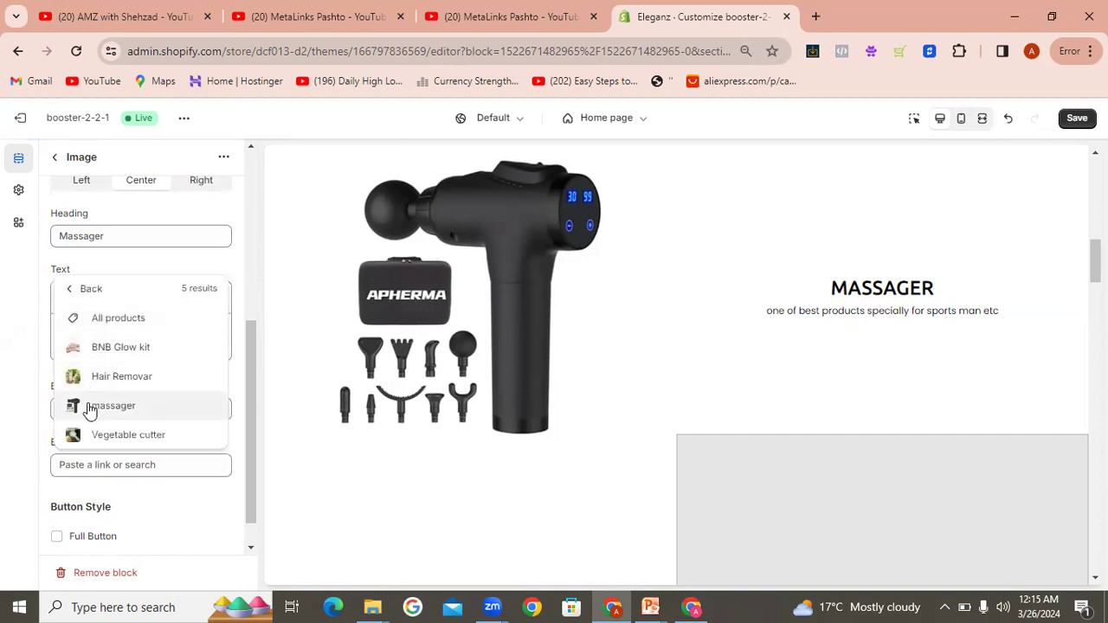
left_click(90, 408)
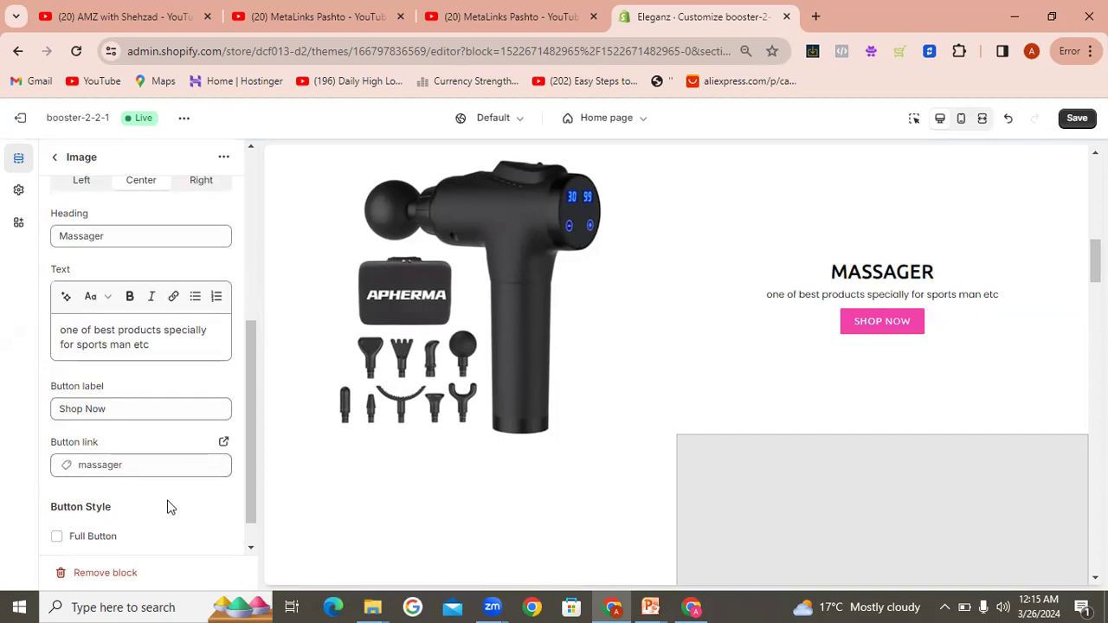
Step: Try the Full Button style on the massager block, enable Transparent Button instead, and save the changes
left_click(57, 537)
left_click(57, 537)
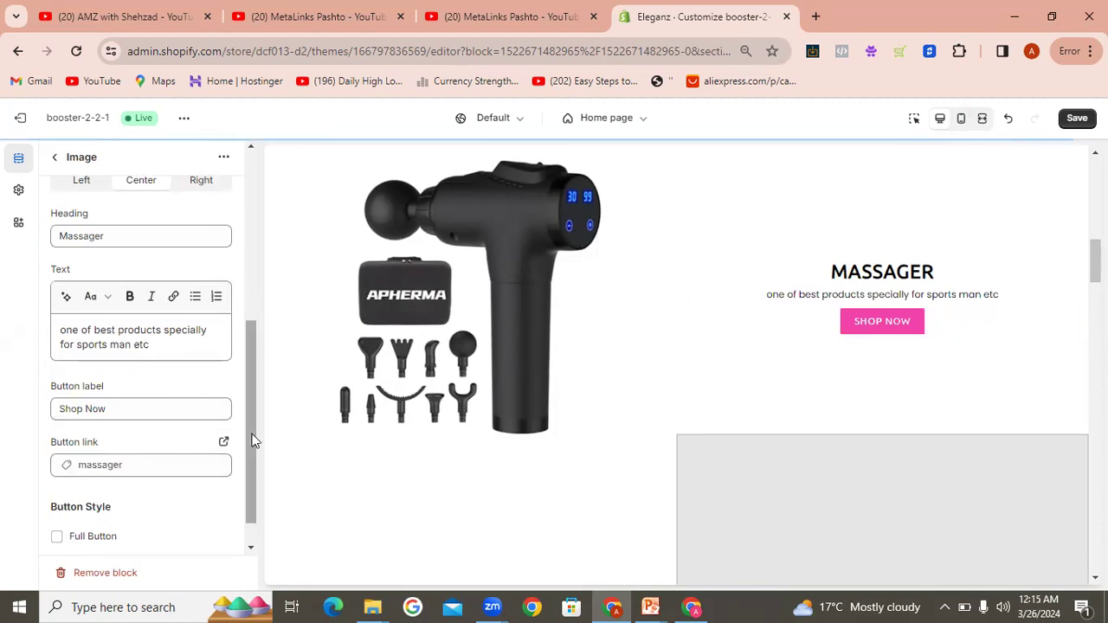
scroll(251, 437, "down", 1)
left_click(54, 540)
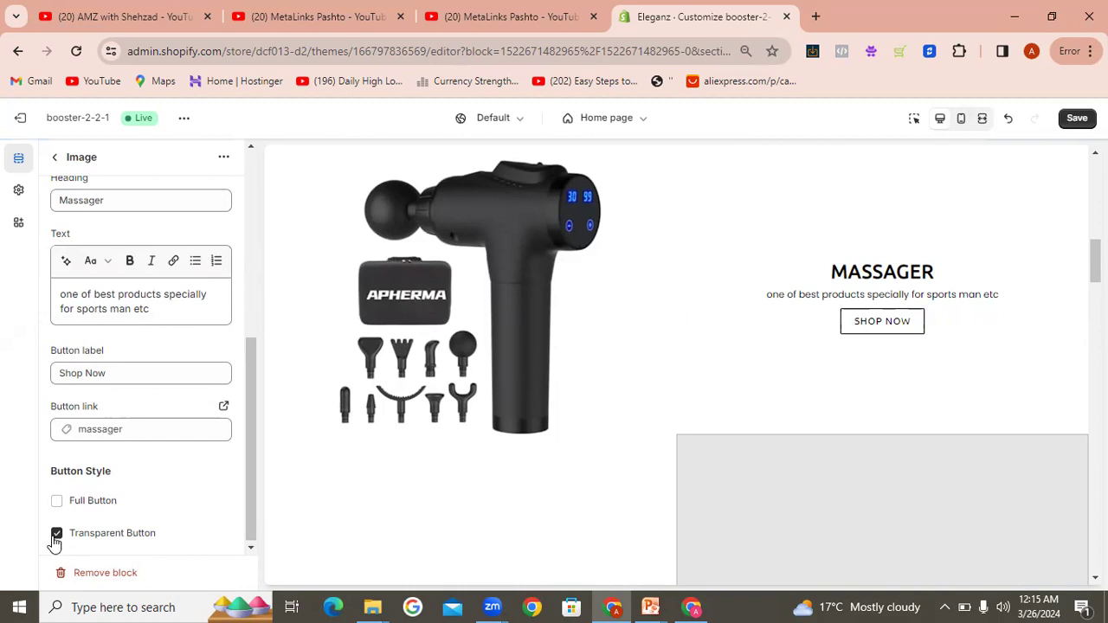
left_click(1065, 113)
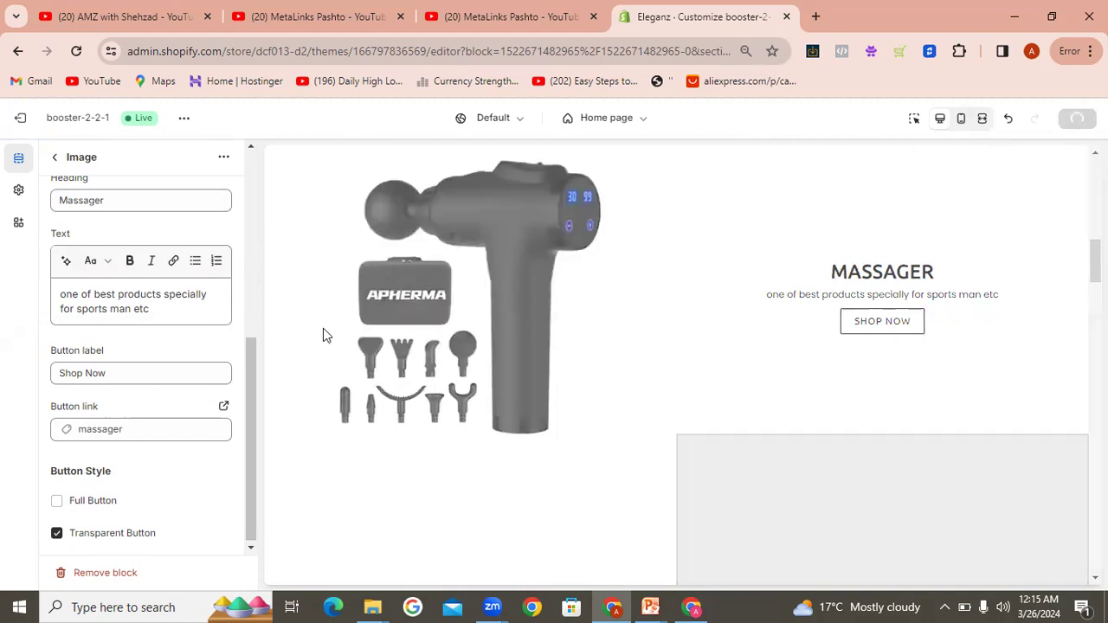
Step: Set the vegetable cutter picture from the store library as the image of the second Image with text block
left_click_drag(256, 412, 260, 210)
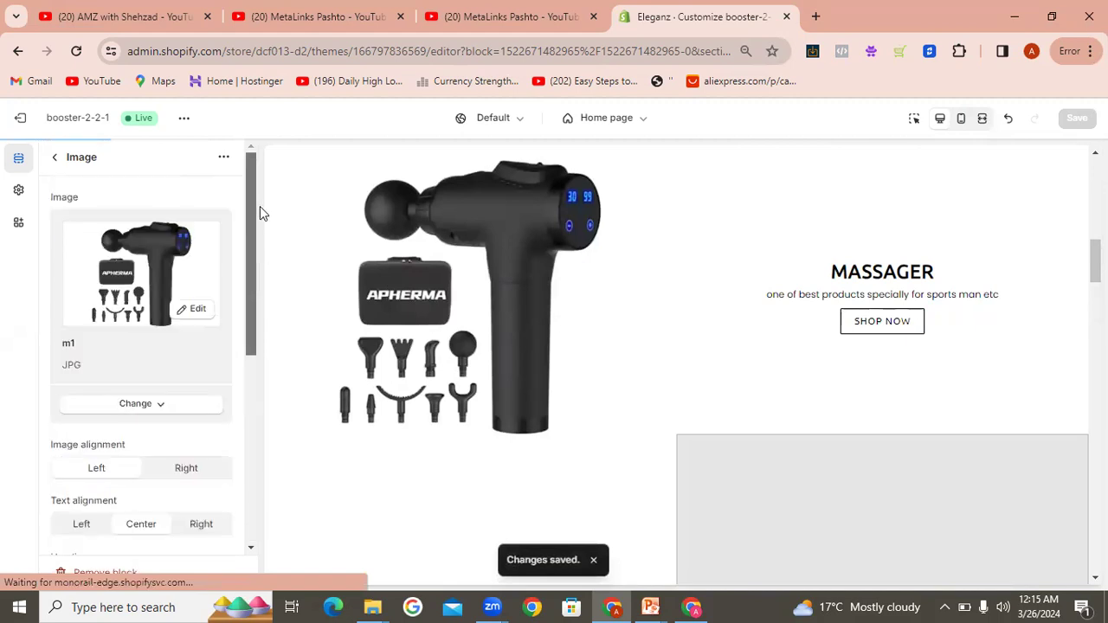
left_click(53, 160)
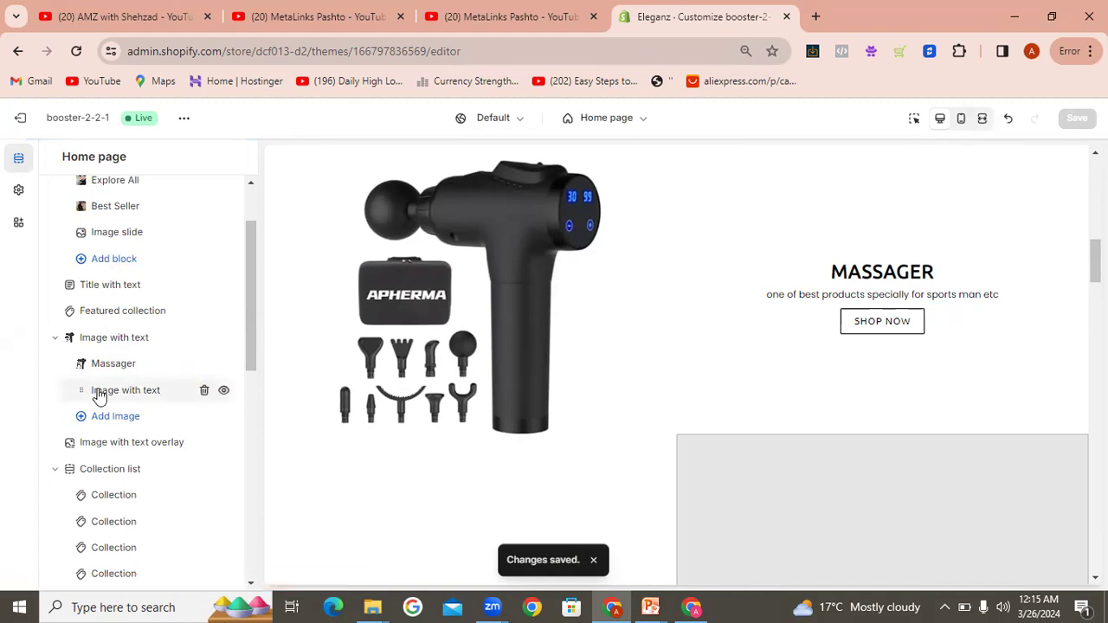
left_click(98, 392)
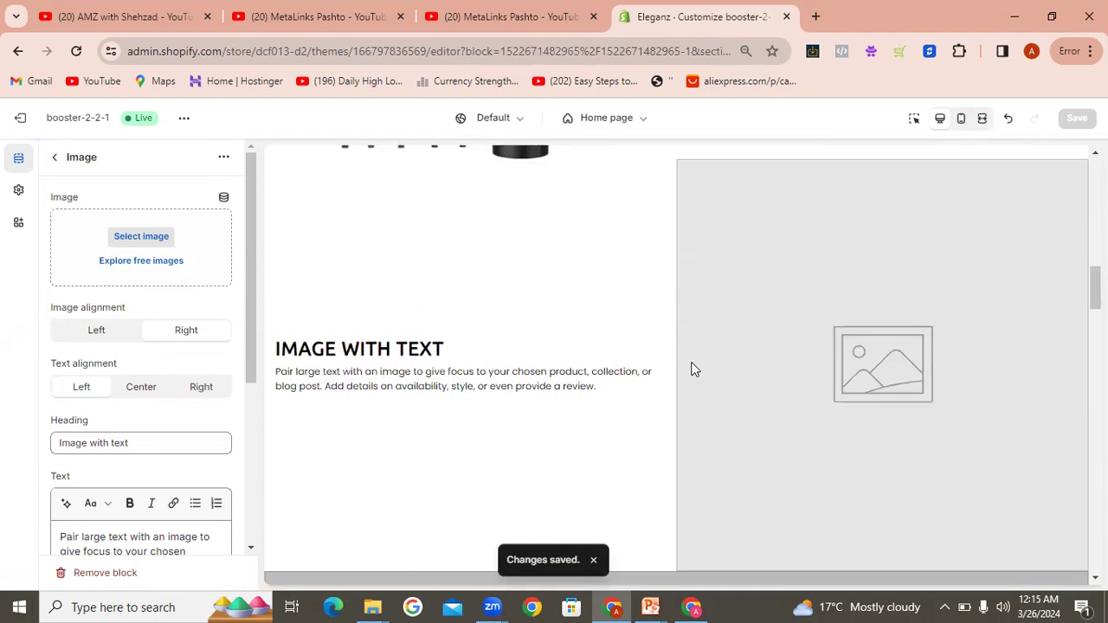
left_click(141, 236)
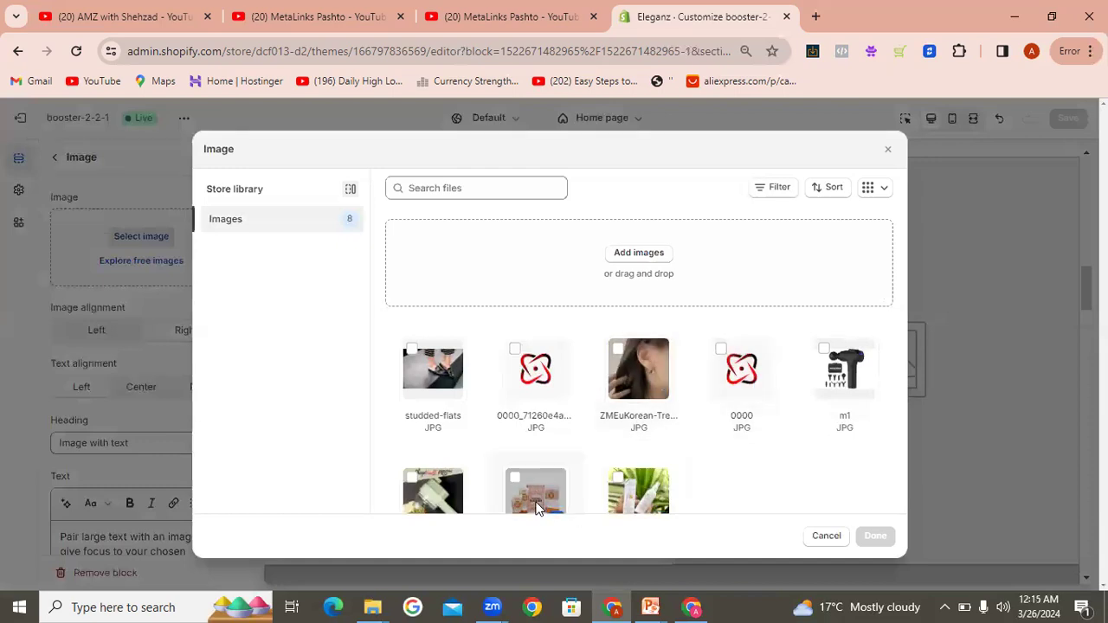
left_click(428, 486)
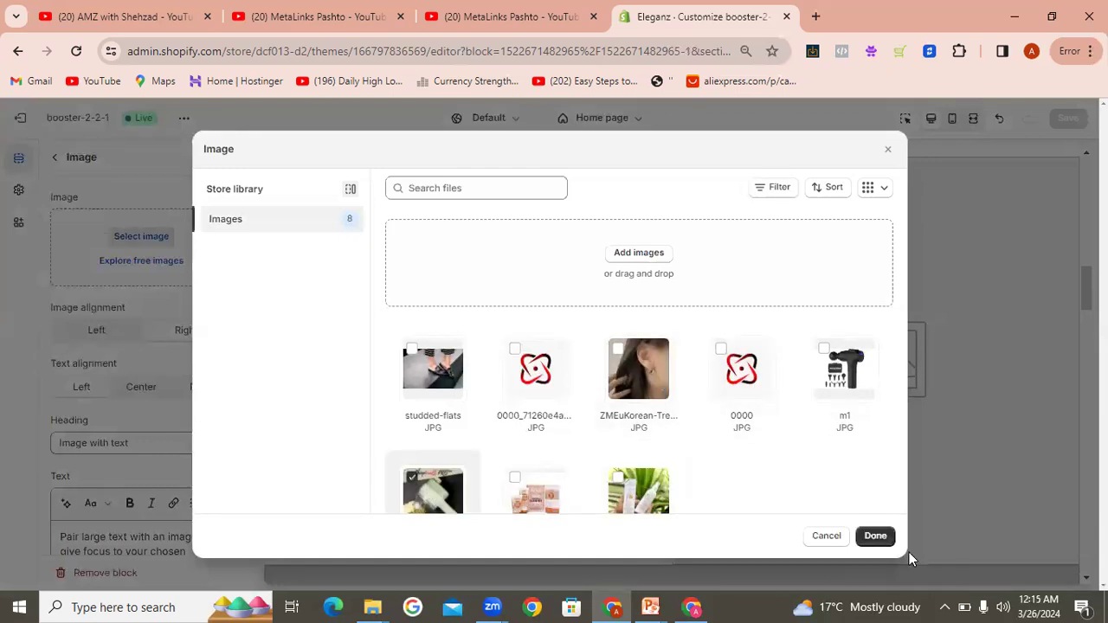
left_click(875, 537)
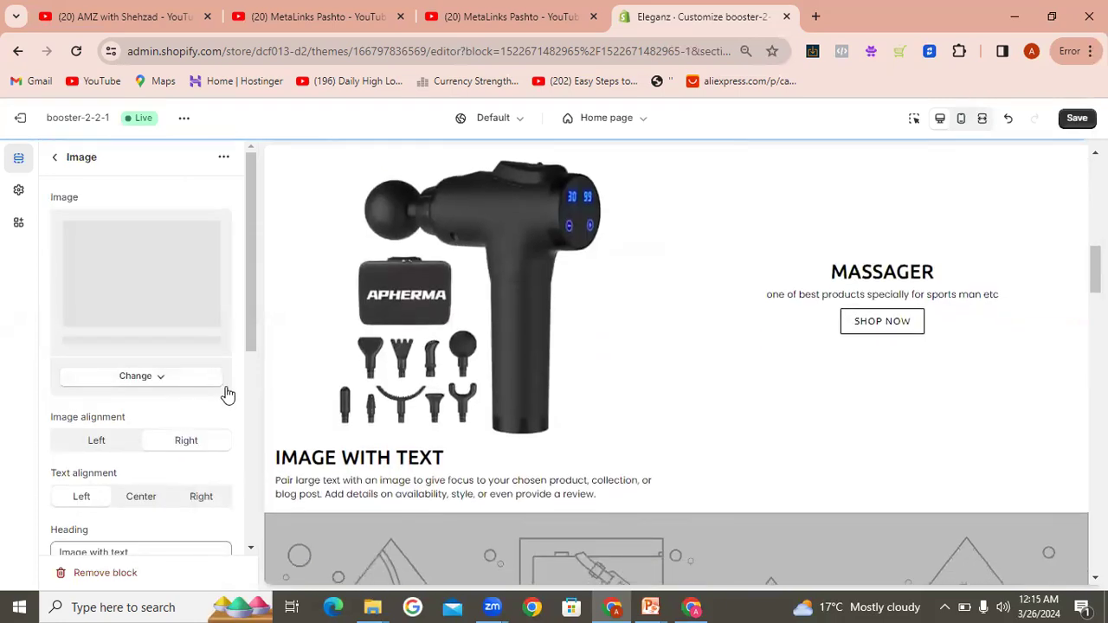
Step: Replace the heading of the second image block with "vegetable cutter"
left_click_drag(255, 340, 265, 447)
left_click(133, 346)
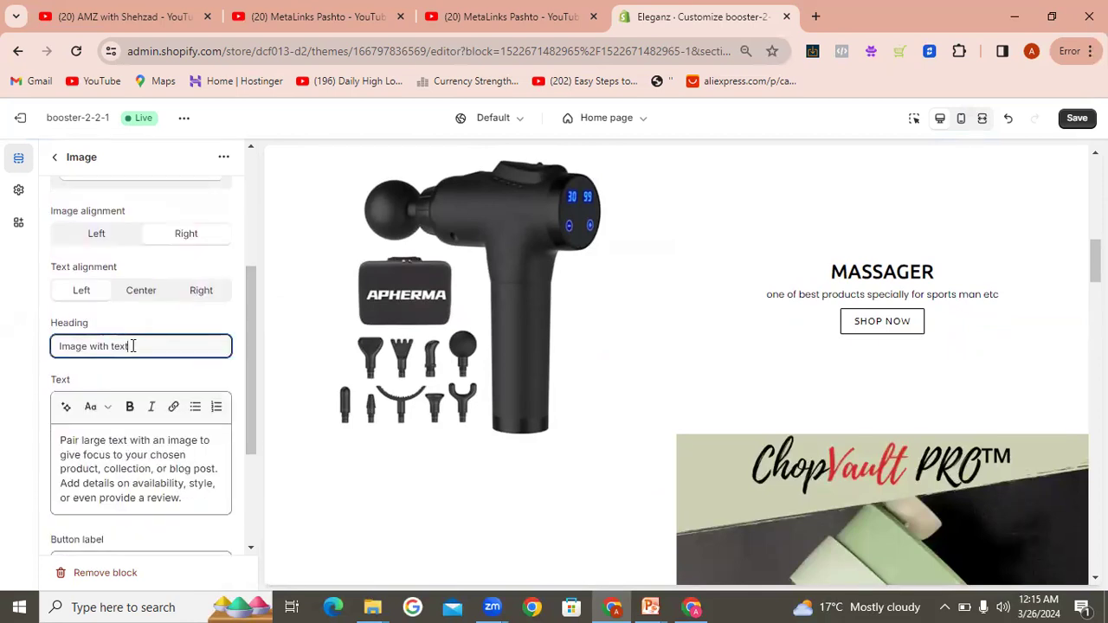
left_click_drag(133, 346, 30, 326)
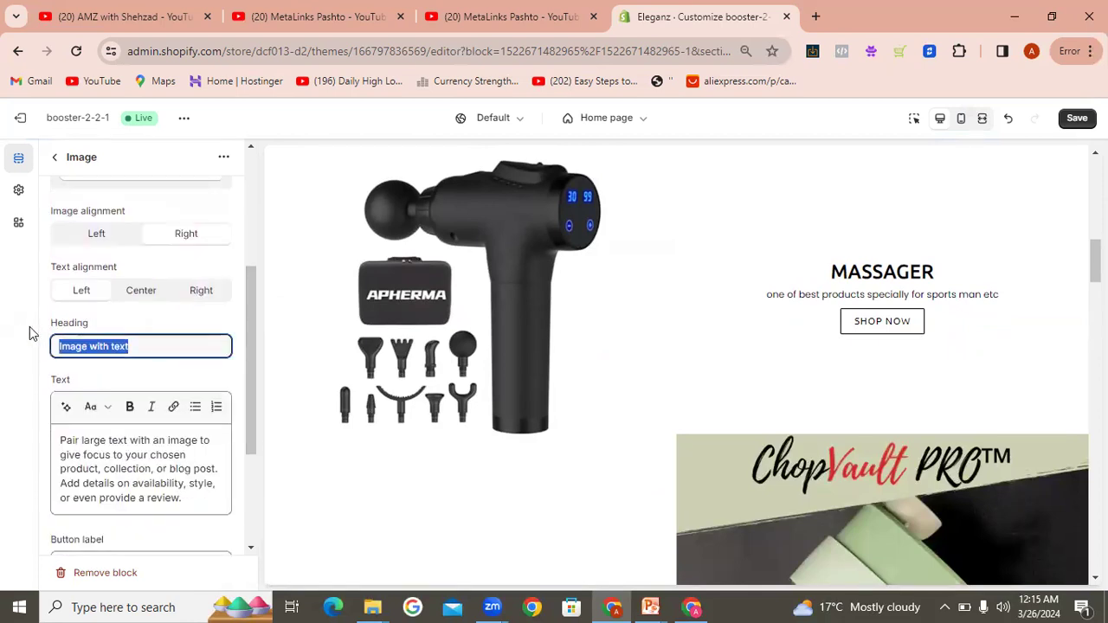
left_click(245, 332)
scroll(248, 375, "down", 2)
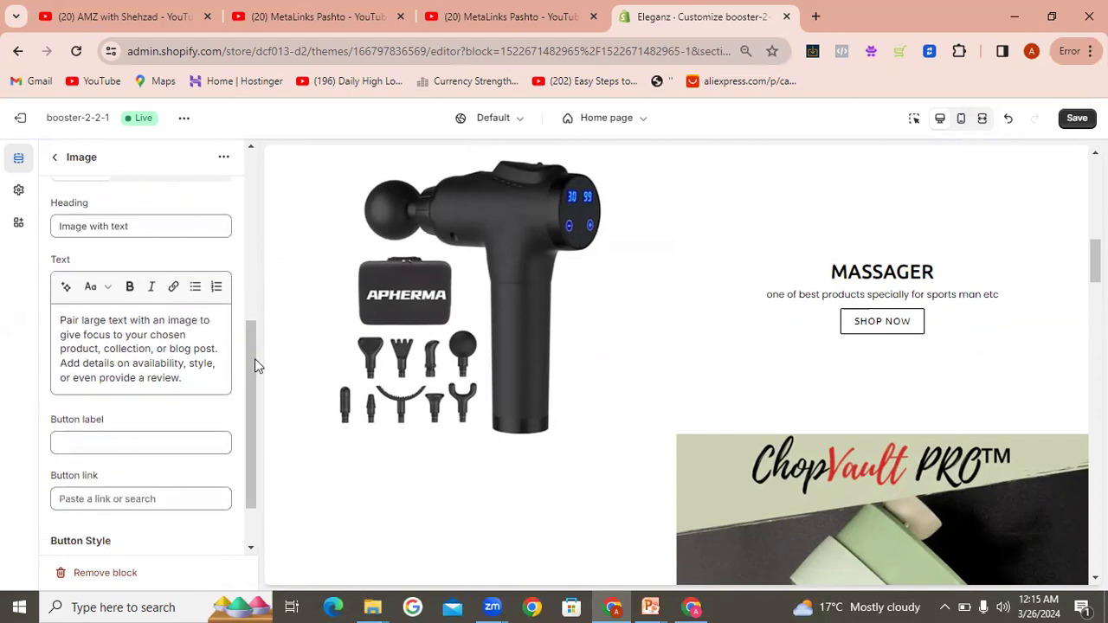
scroll(250, 363, "up", 1)
triple_click(133, 242)
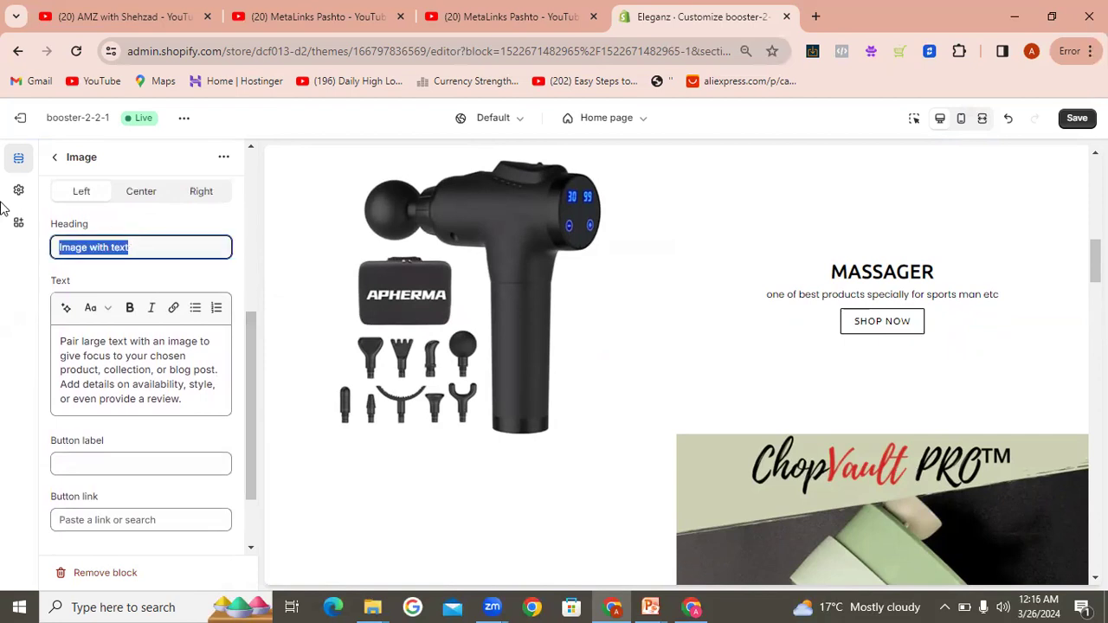
type("ve")
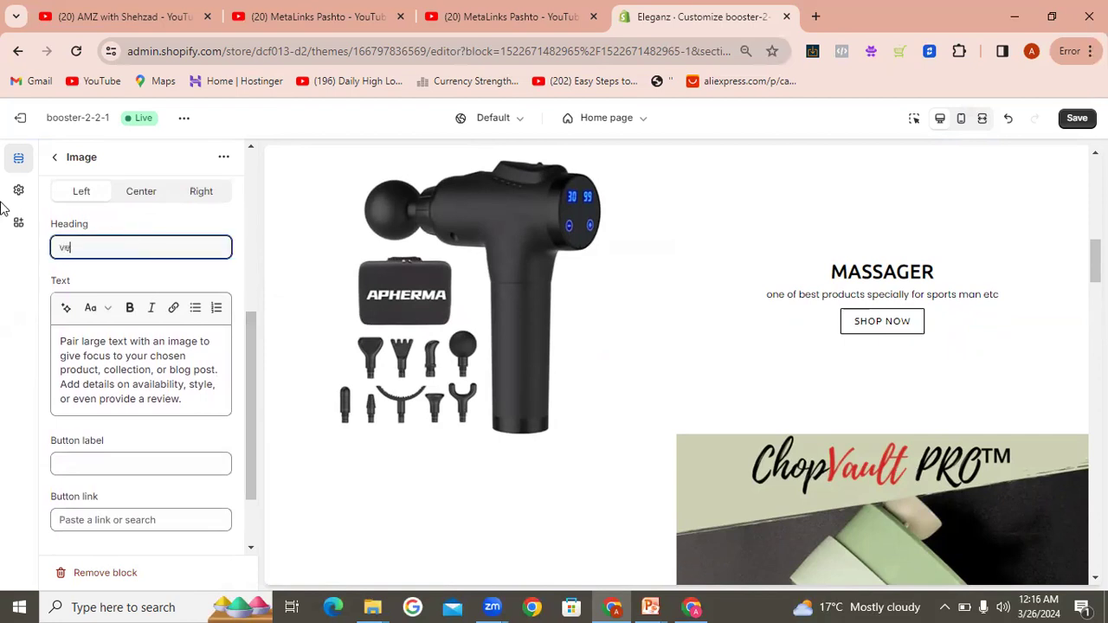
type("getable cutter")
left_click_drag(188, 399, 47, 340)
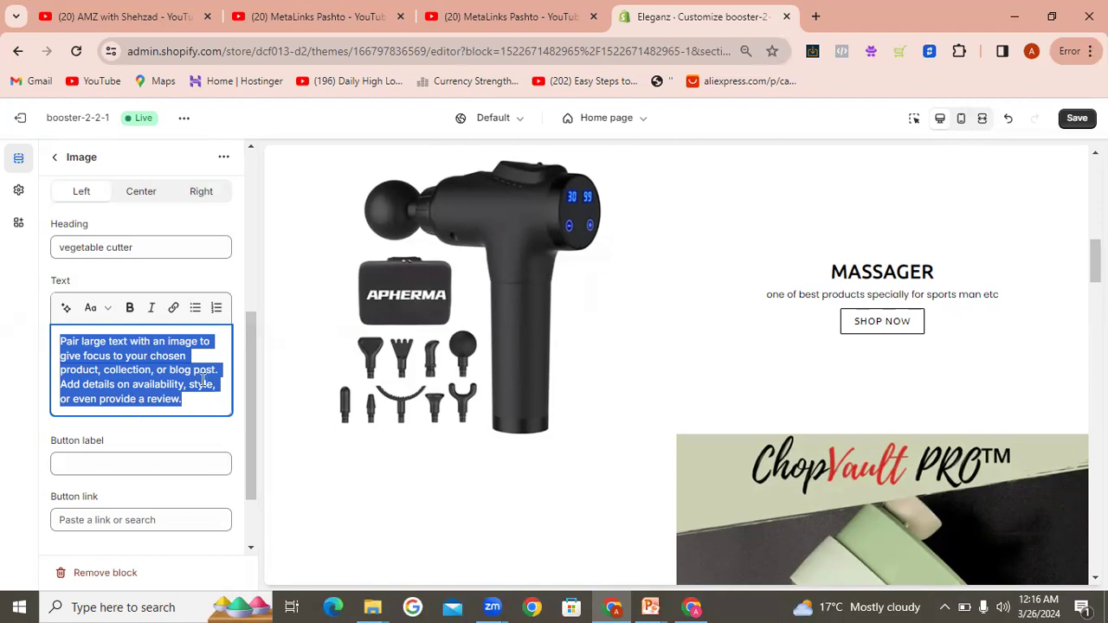
scroll(247, 379, "down", 1)
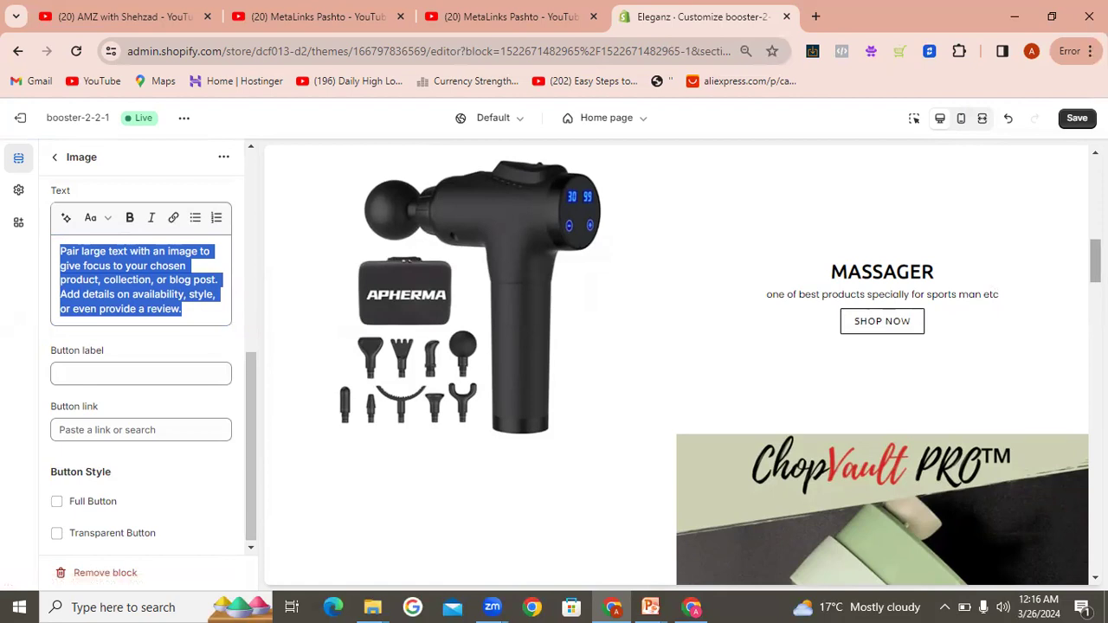
scroll(675, 364, "down", 4)
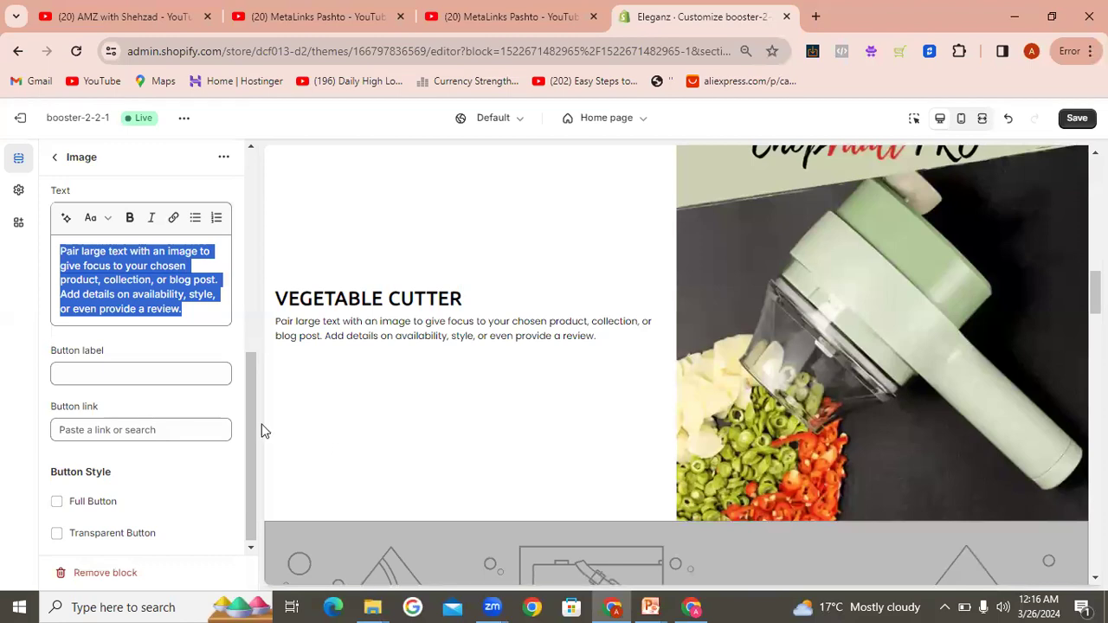
Step: Label the vegetable cutter block's button "Shop Now" and link it to the Vegetable cutter product
left_click(161, 374)
type("Shop")
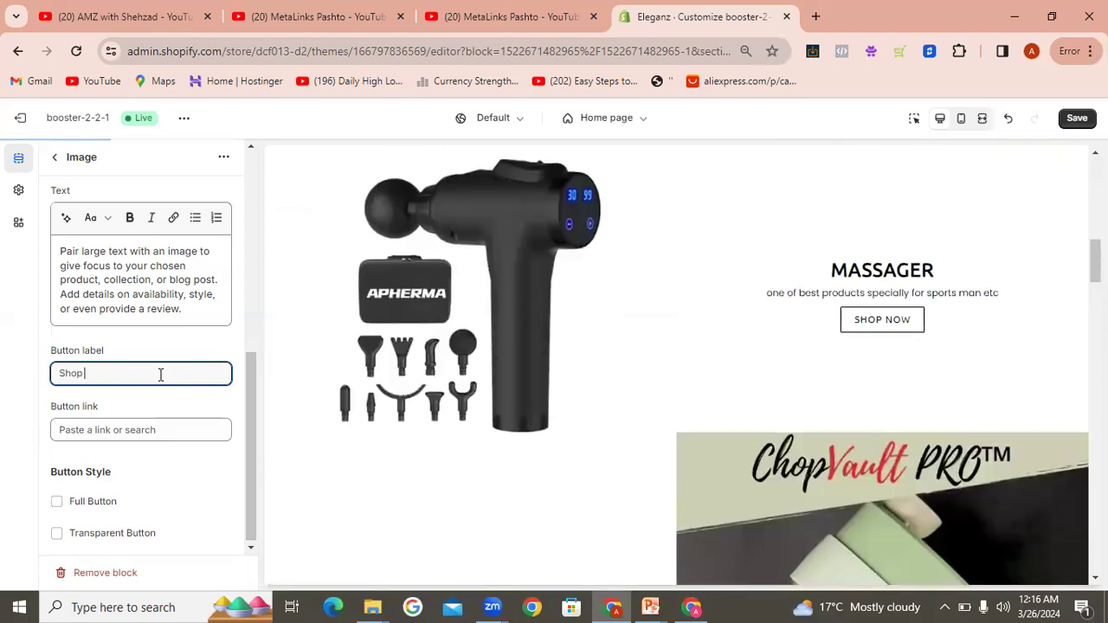
type(" Now")
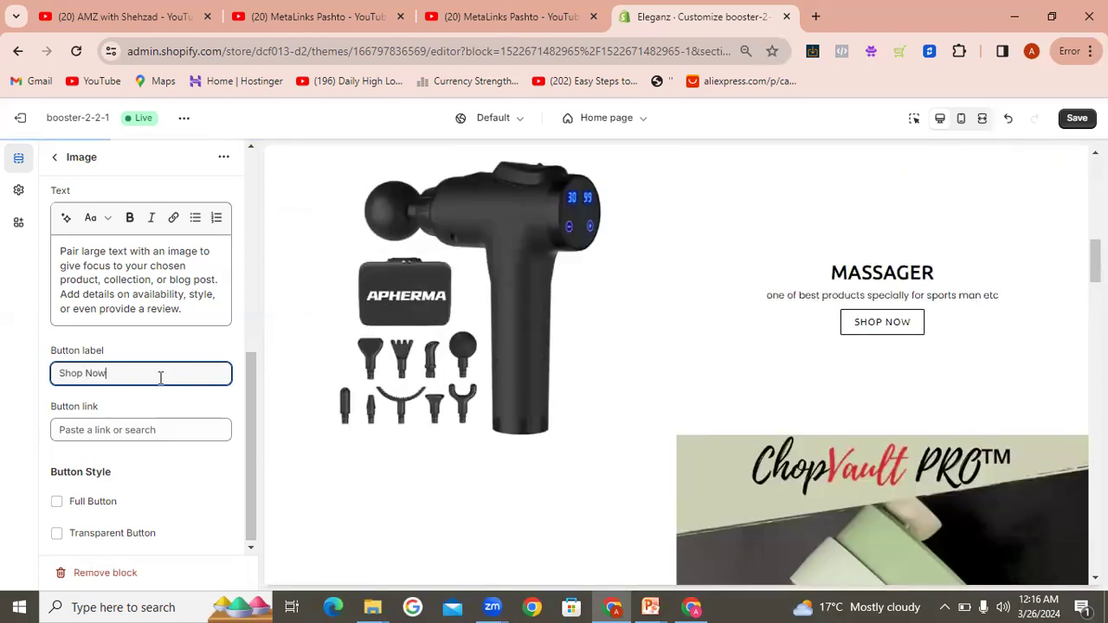
left_click(128, 430)
left_click(124, 285)
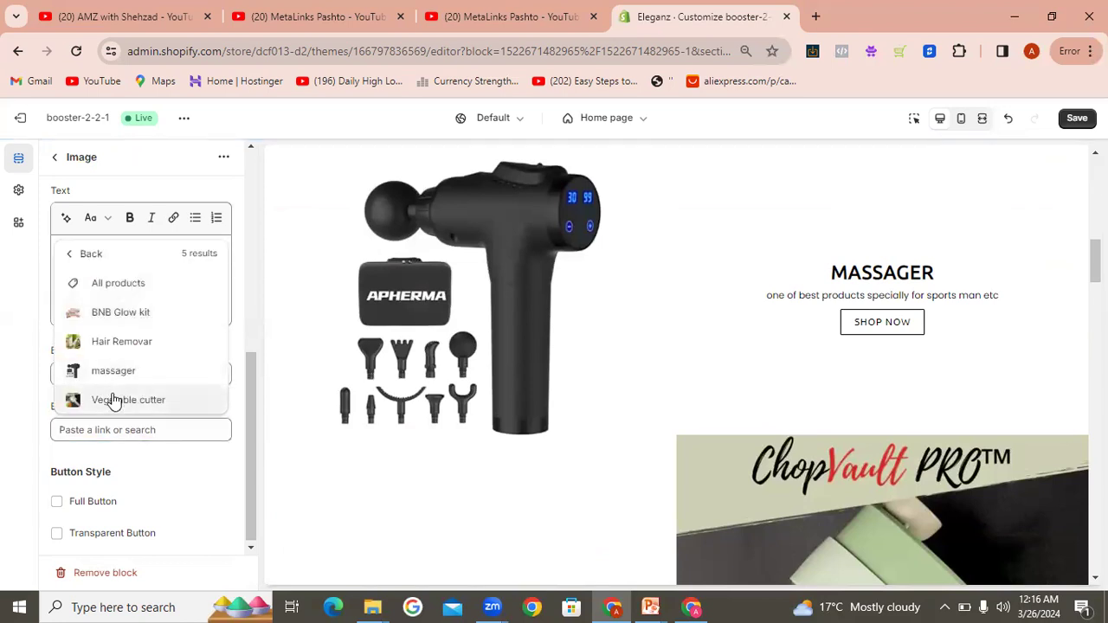
left_click(119, 399)
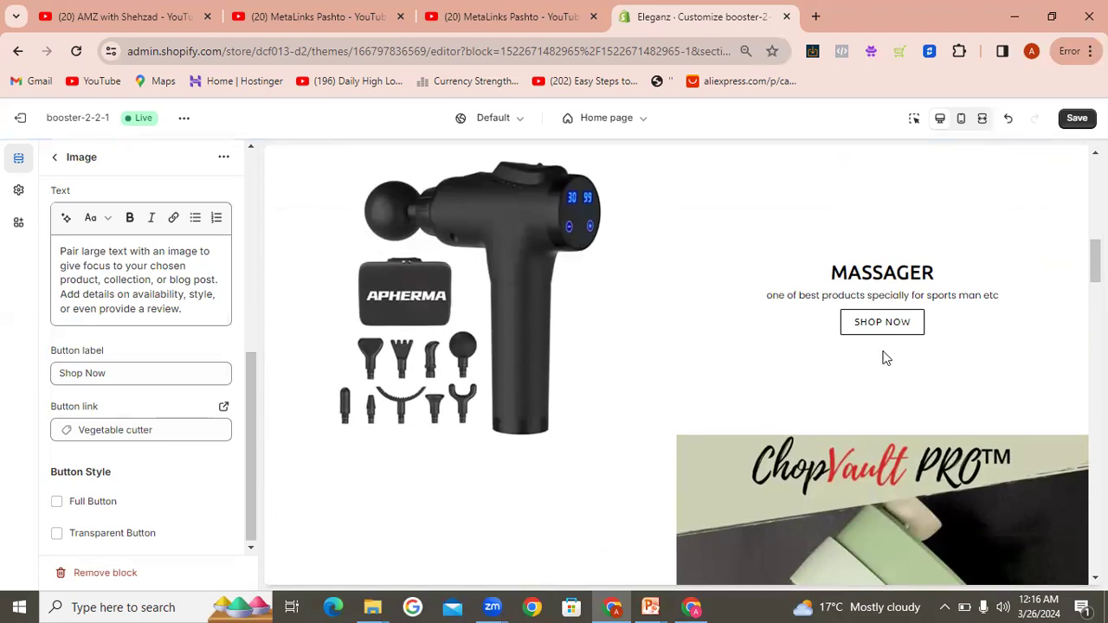
Step: Enable the Transparent Button style for the vegetable cutter block and check the result in the page preview
left_click_drag(1095, 261, 1094, 301)
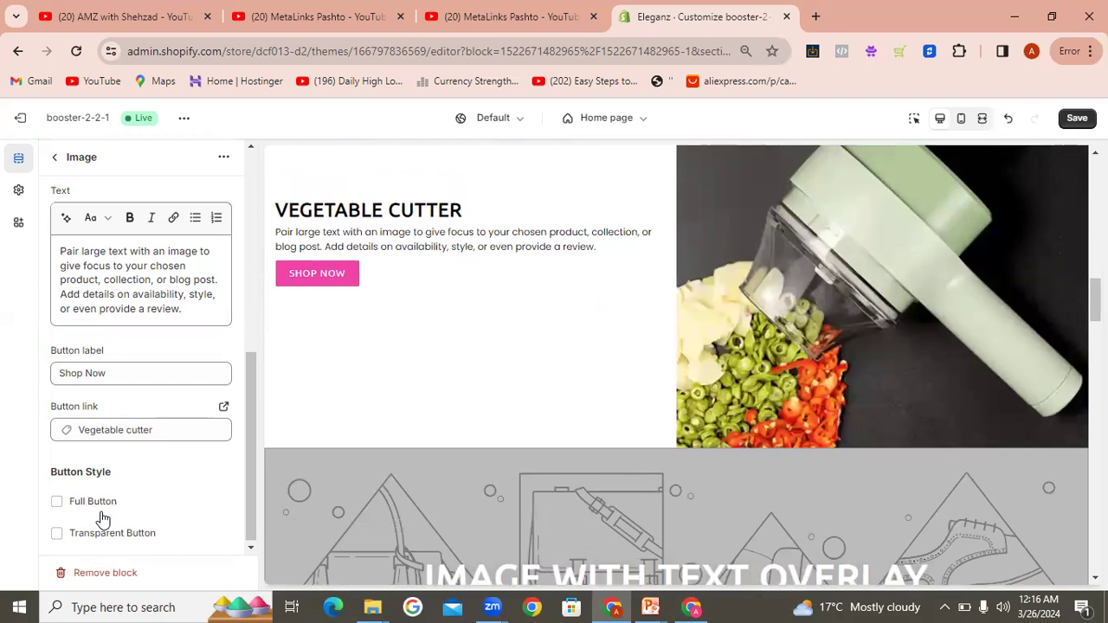
left_click(78, 538)
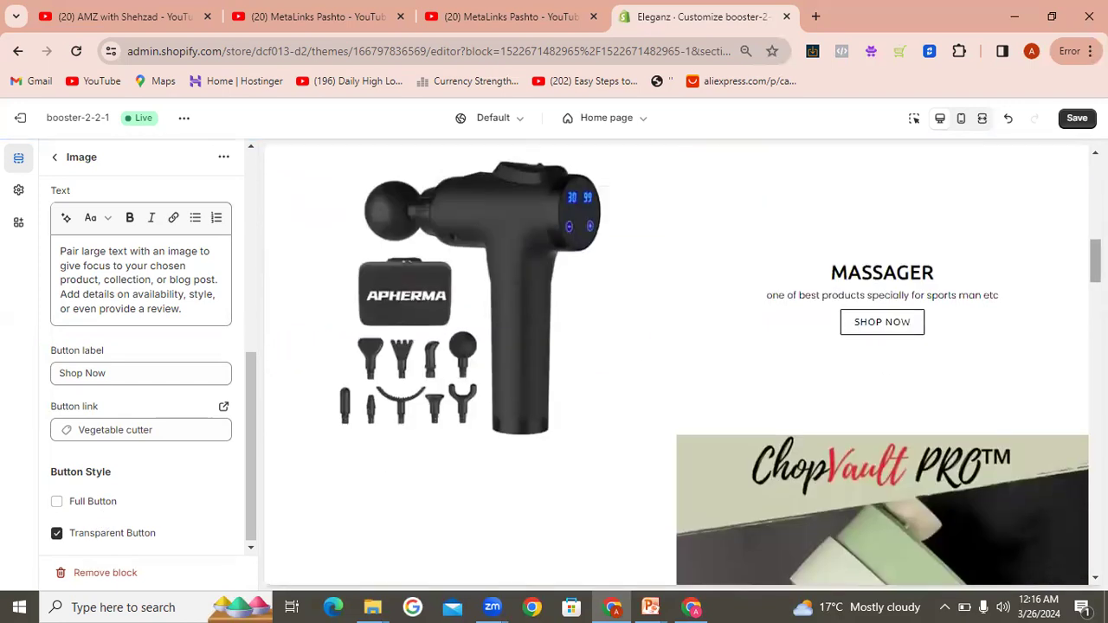
left_click_drag(1094, 261, 1094, 322)
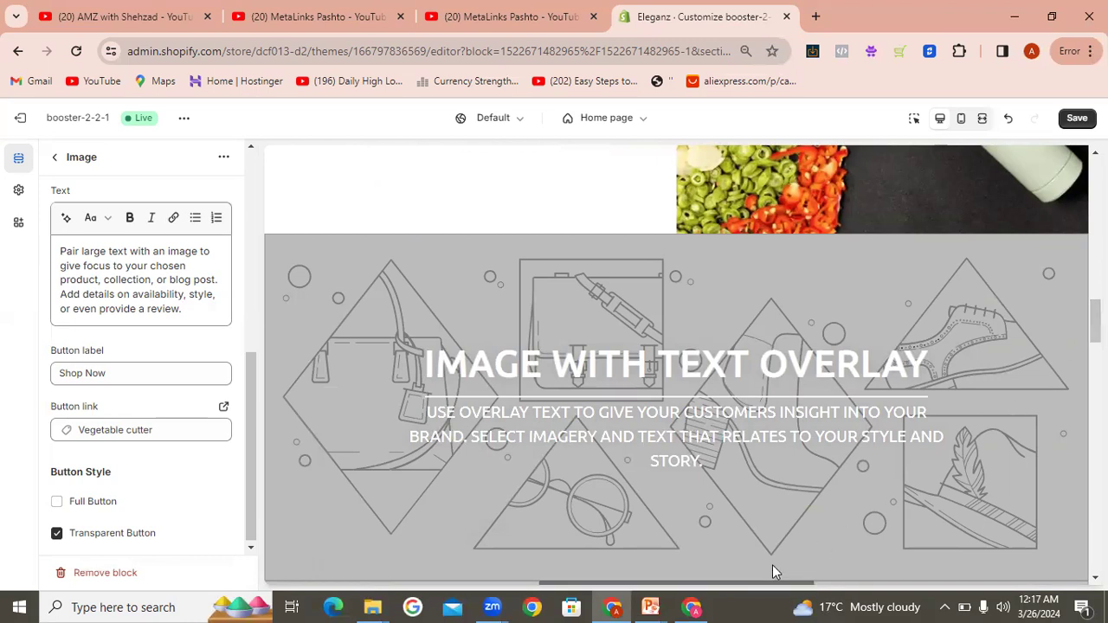
Step: Switch to the Metalinks Courses (1) presentation in PowerPoint and view its Metalinks Courses and Metalinks Services slides
mouse_move(653, 604)
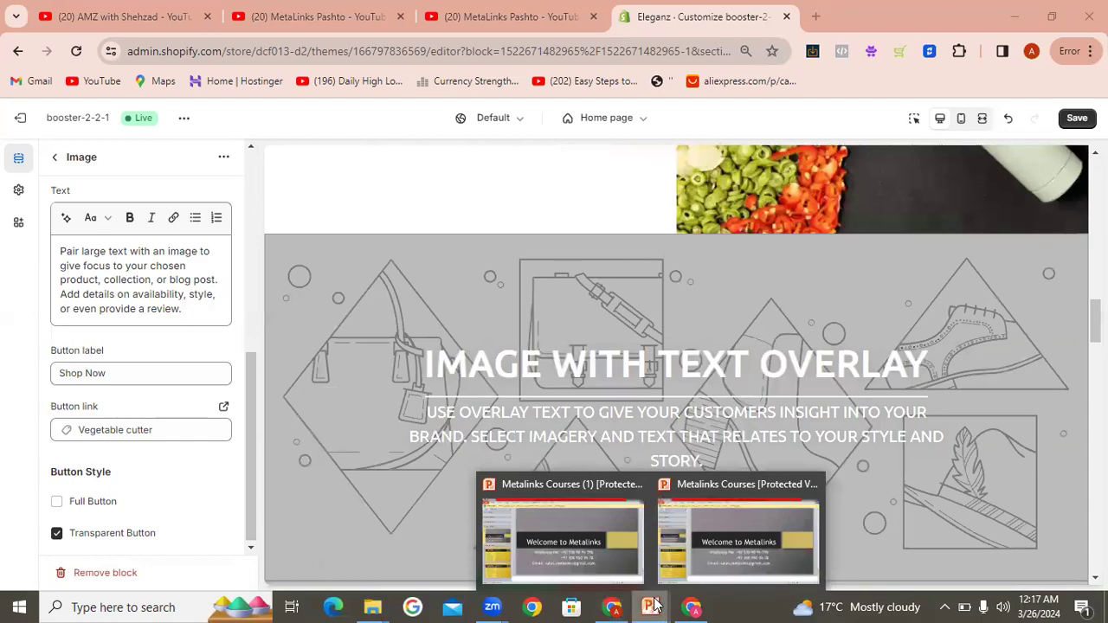
left_click(599, 554)
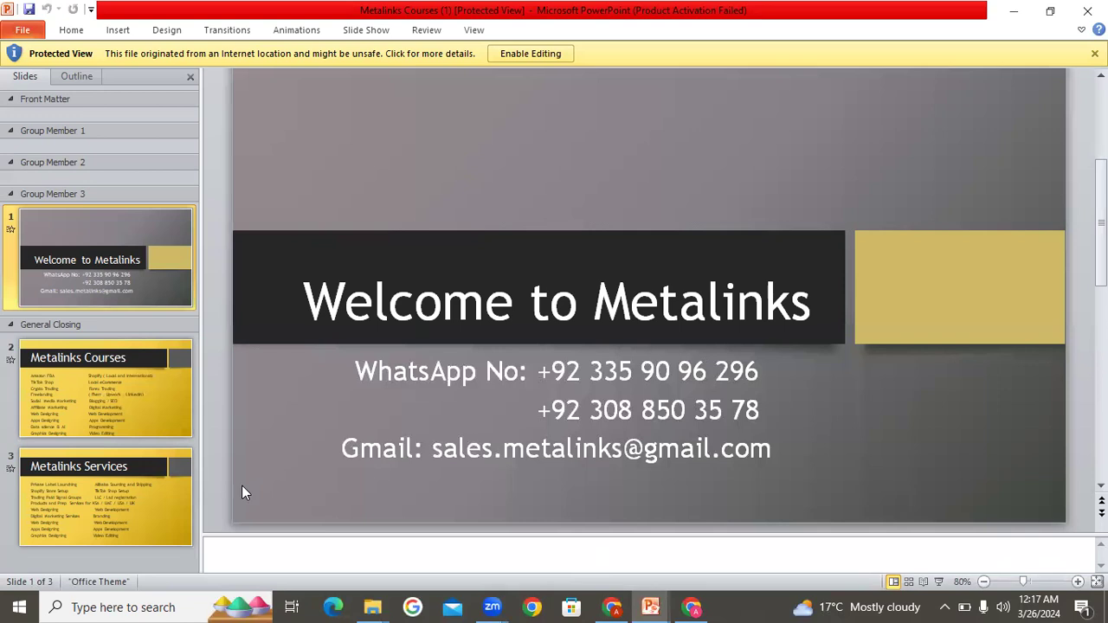
left_click(74, 384)
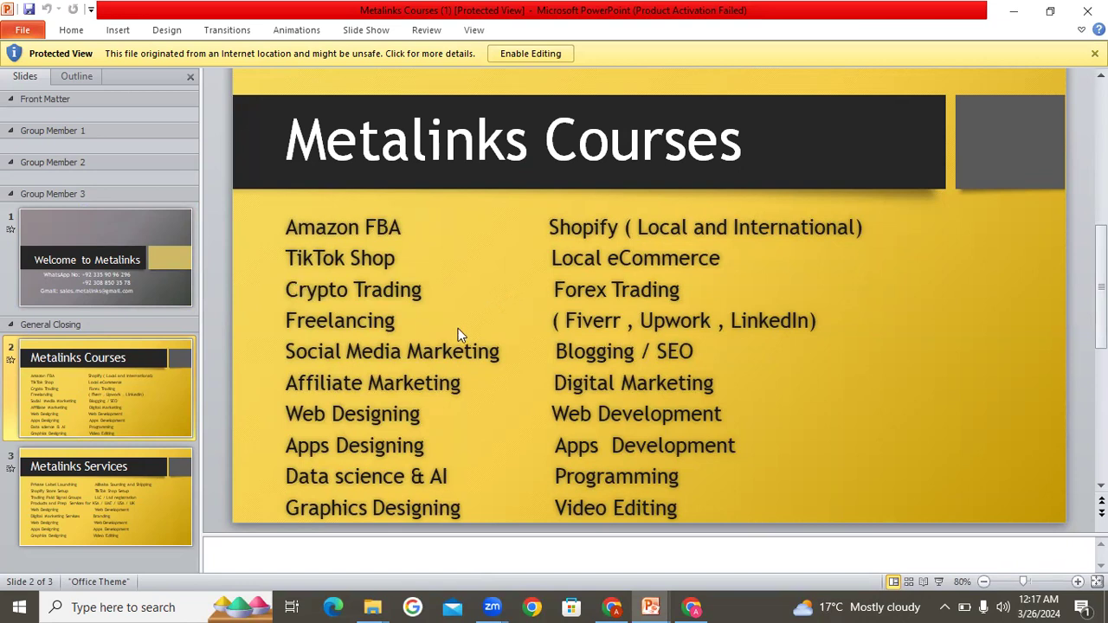
left_click(116, 499)
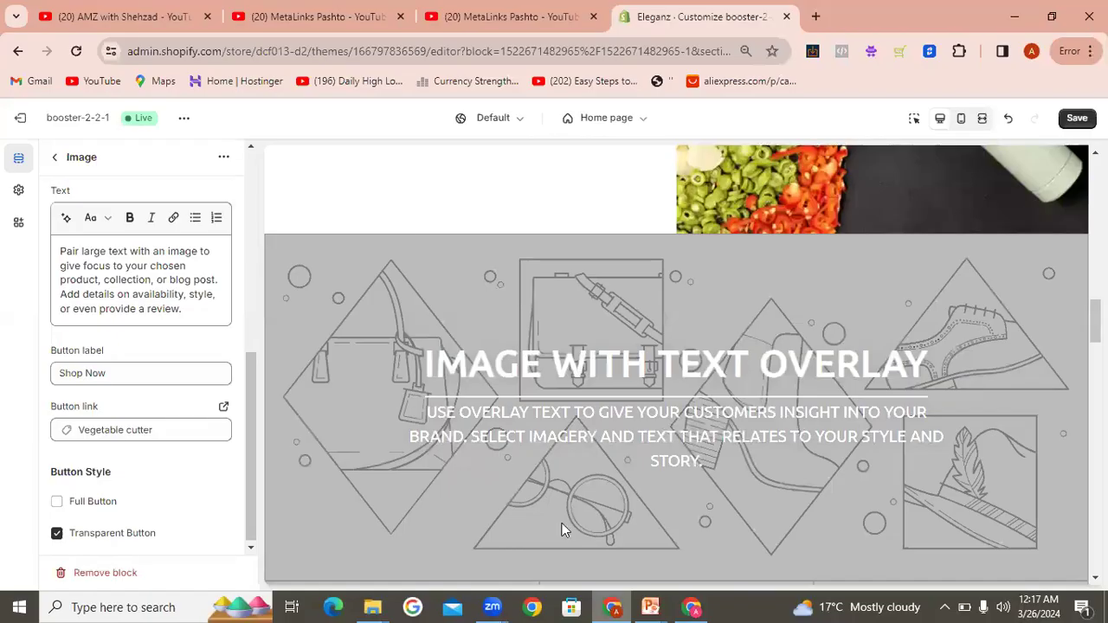
Step: In the browser, view the playlist pages of the AMZ and MetaLinks Pashto YouTube channels
left_click(162, 22)
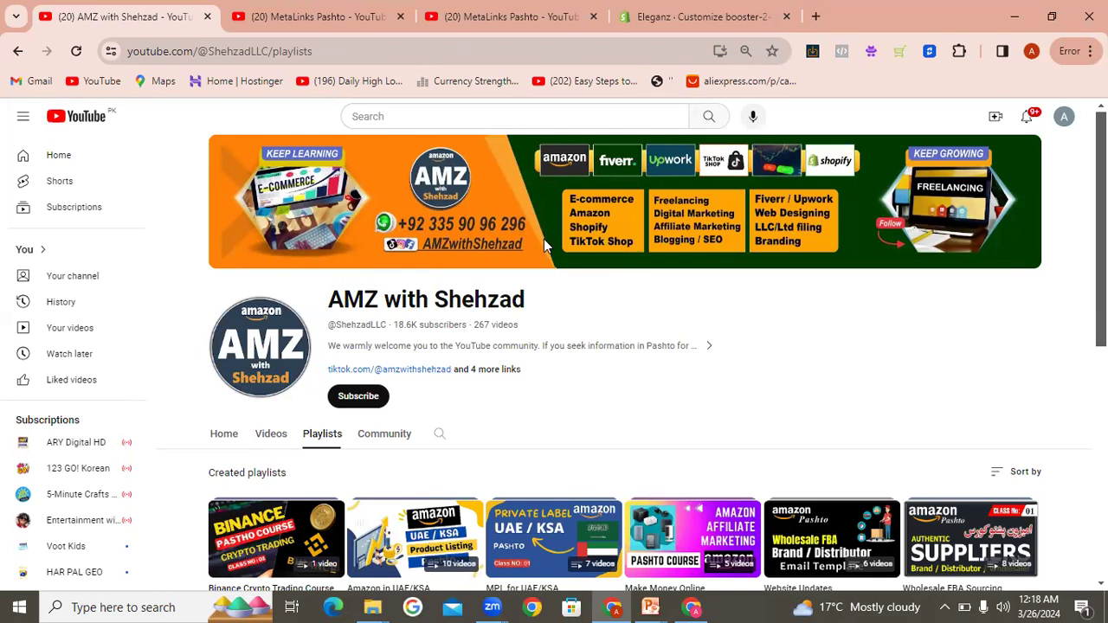
left_click(329, 15)
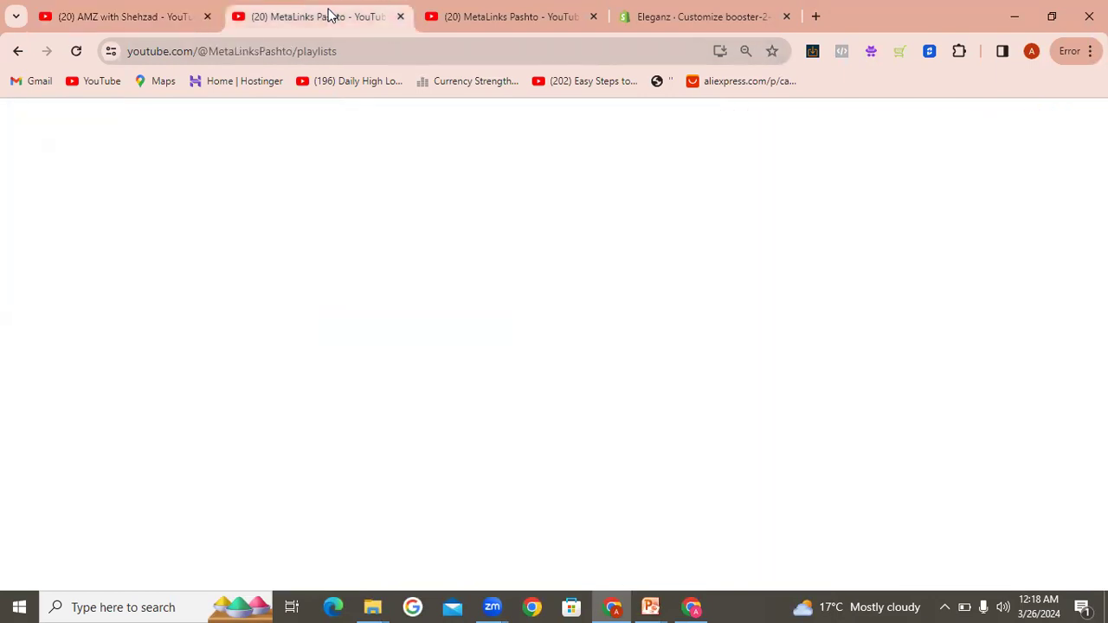
left_click(456, 16)
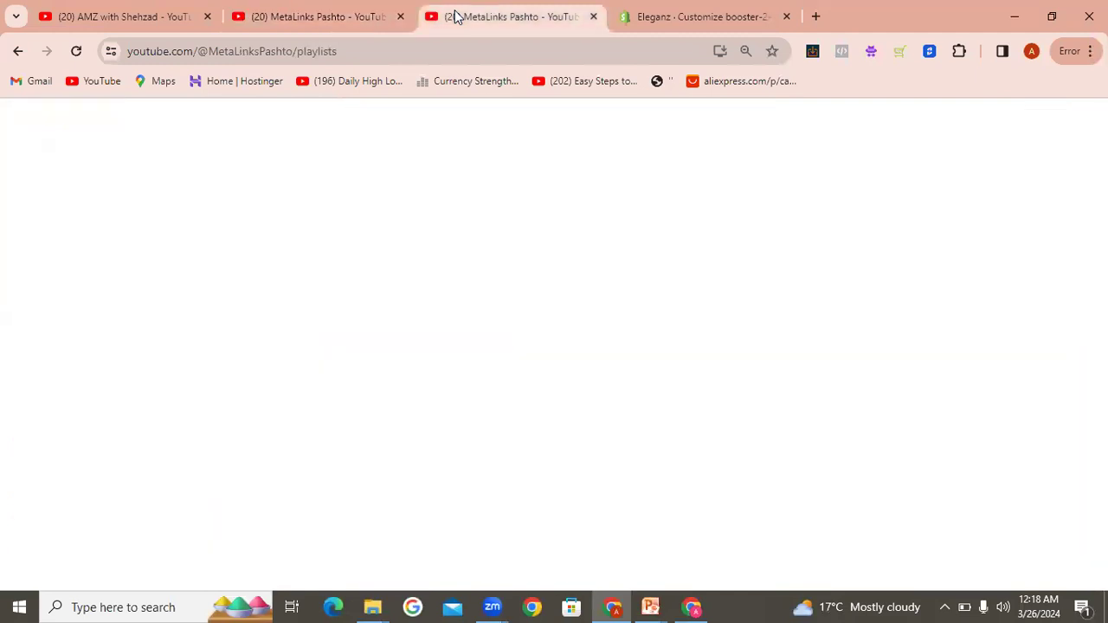